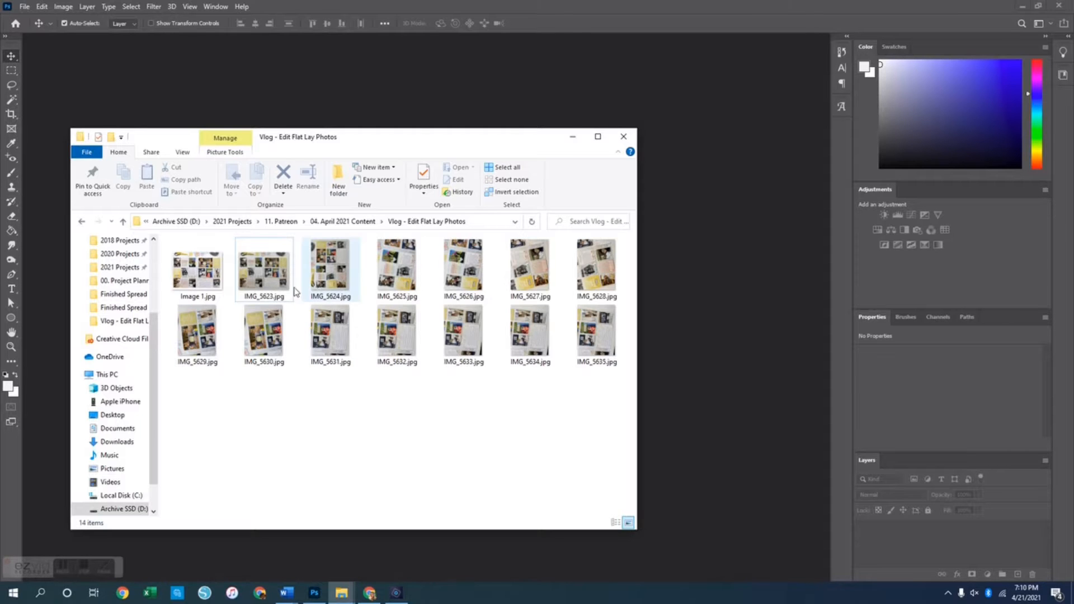
- Open the flat lay photo IMG_5623.jpg in the photo viewer and rotate IMG_5624.jpg 90 degrees clockwise to landscape
{"action": "left_click", "coordinate": [269, 279]}
{"action": "double_click", "coordinate": [269, 280]}
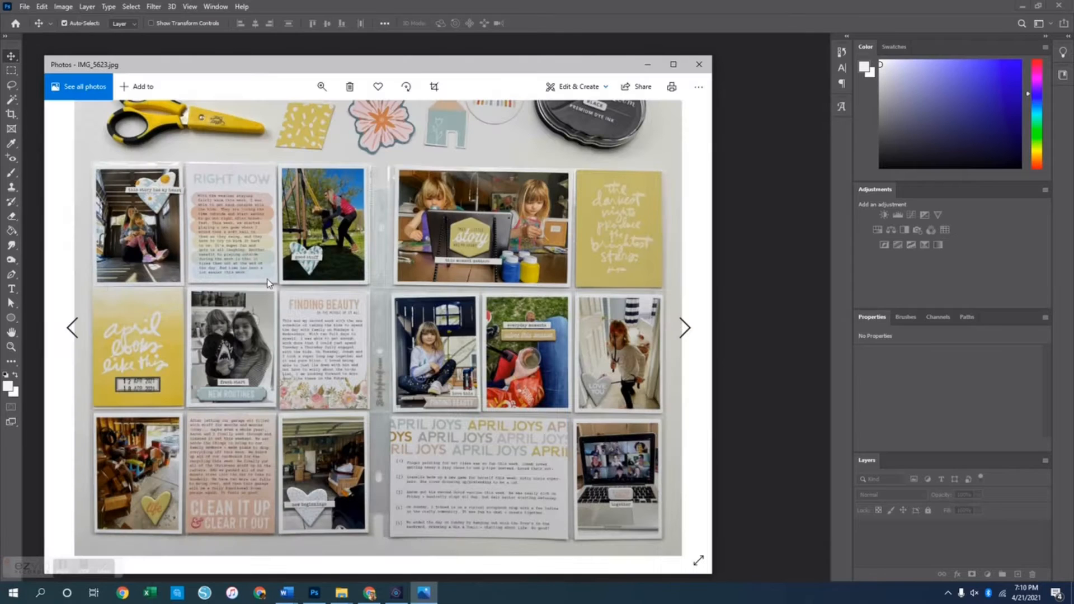
{"action": "left_click", "coordinate": [409, 88]}
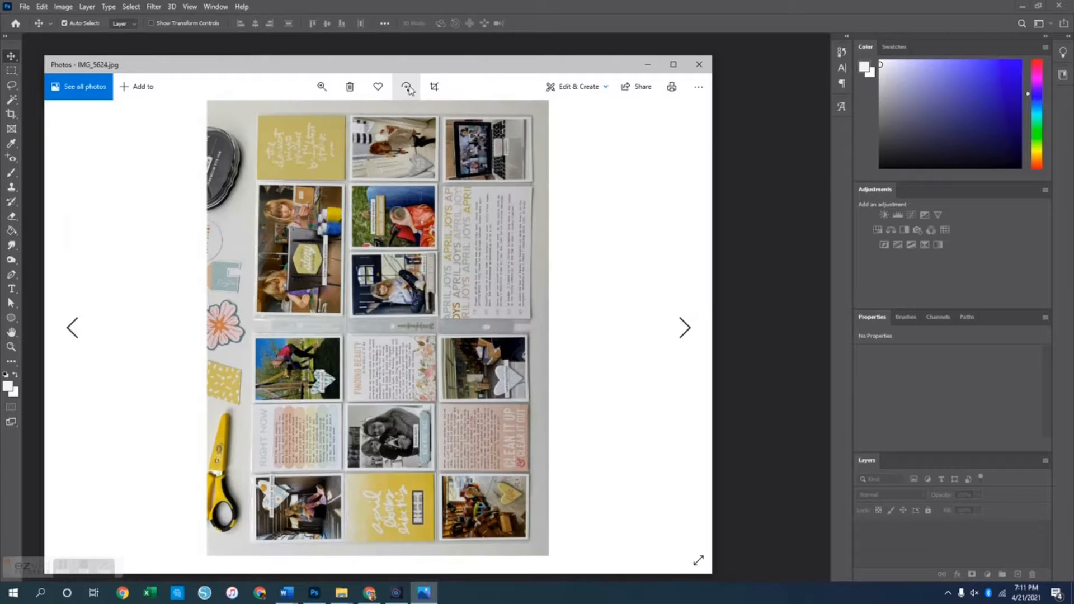
{"action": "left_click", "coordinate": [409, 88]}
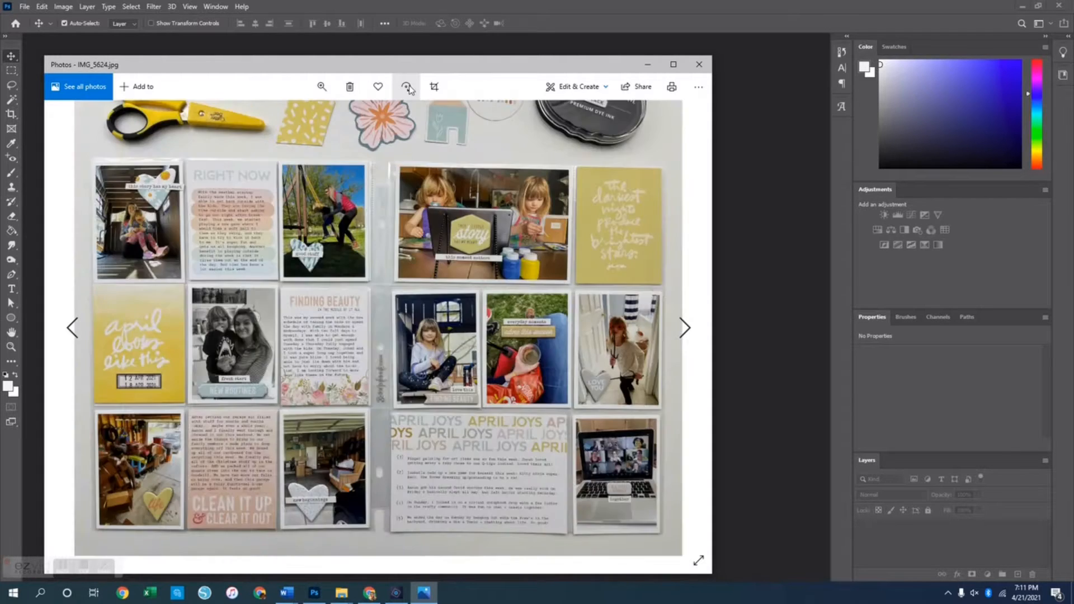
- Rotate IMG_5625.jpg, IMG_5626.jpg and IMG_5627.jpg 90 degrees clockwise so they are upright
{"action": "key", "text": "Right"}
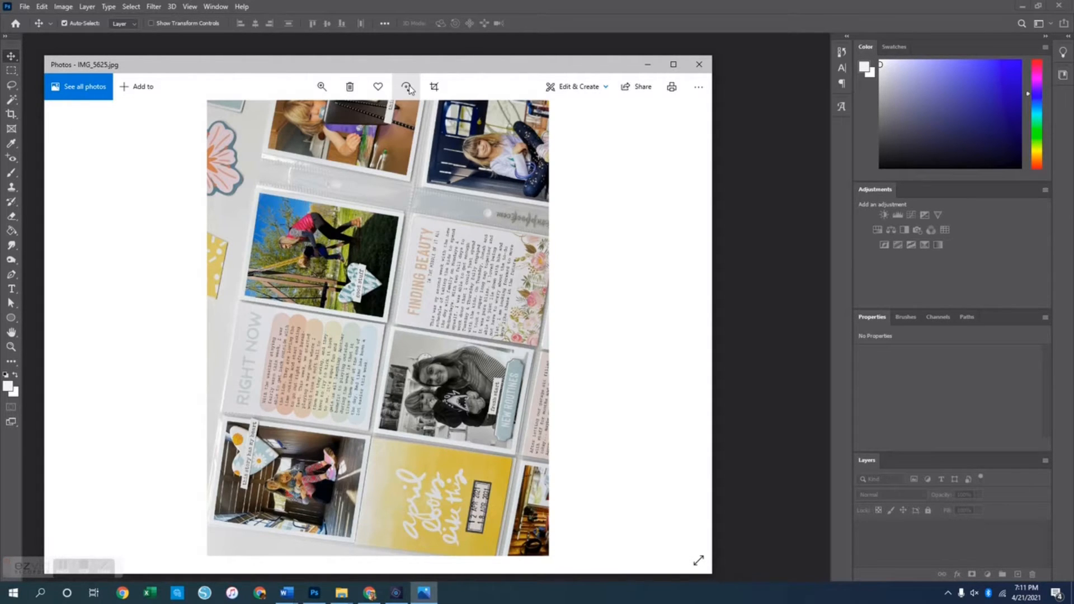
{"action": "left_click", "coordinate": [409, 88]}
{"action": "key", "text": "Right"}
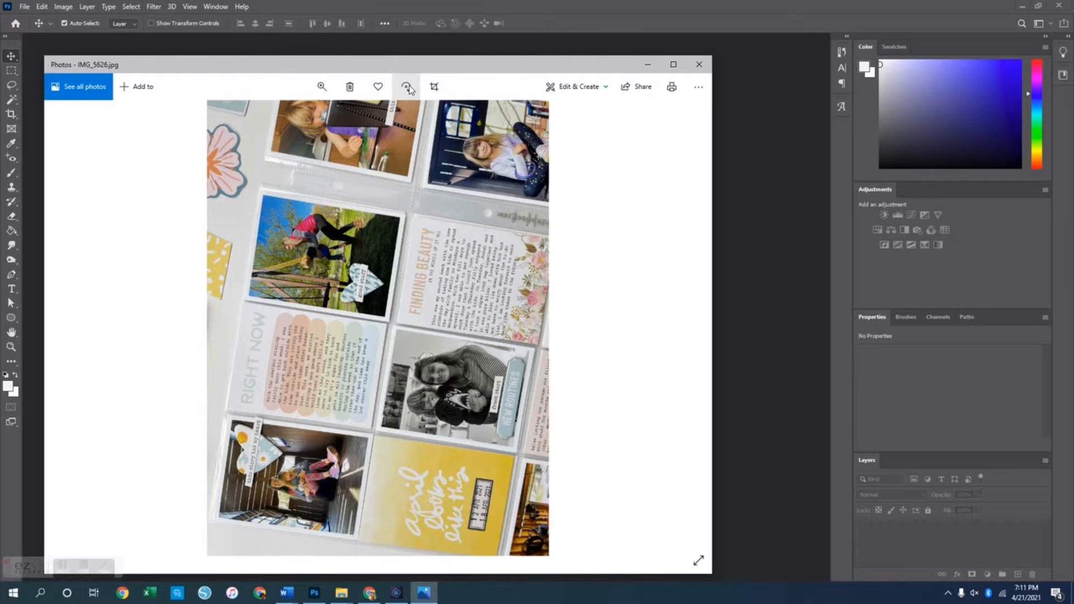
{"action": "left_click", "coordinate": [409, 89]}
{"action": "key", "text": "Right"}
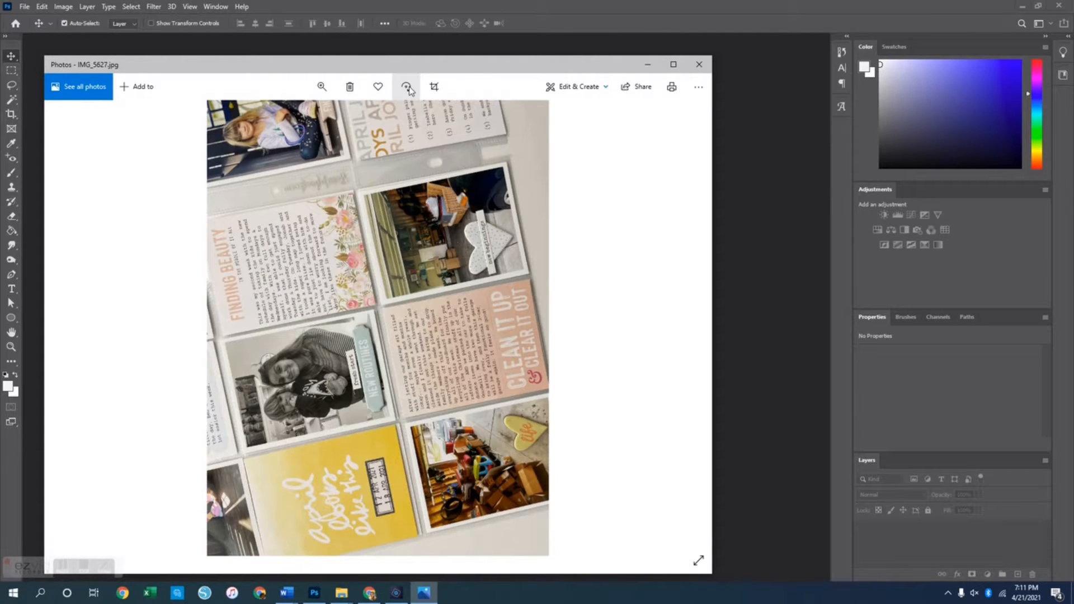
{"action": "left_click", "coordinate": [409, 88]}
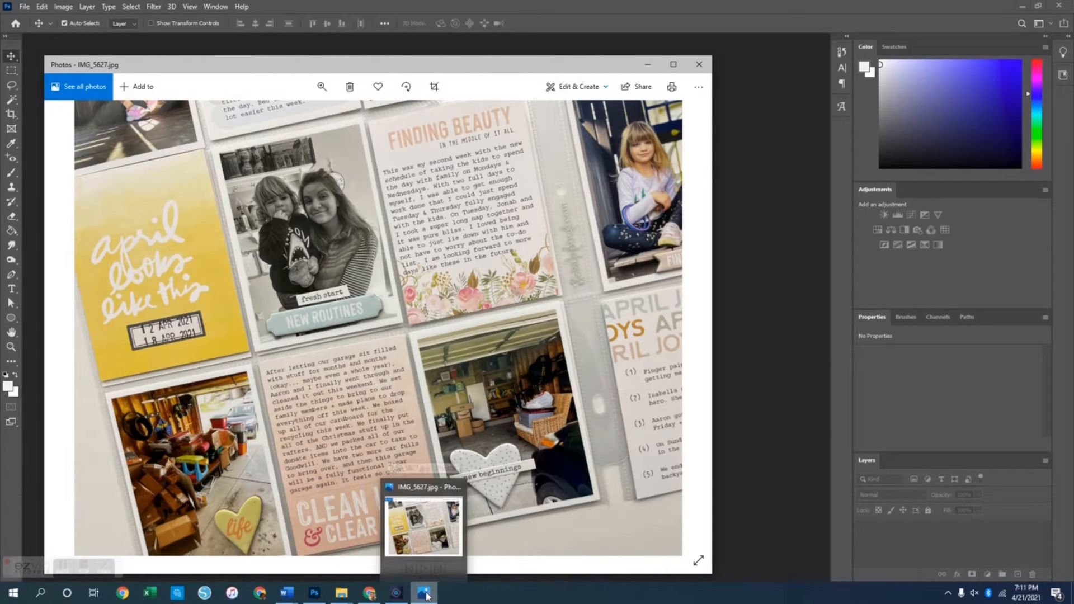
- Rotate IMG_5628.jpg, IMG_5629.jpg and IMG_5630.jpg 90 degrees clockwise to landscape
{"action": "key", "text": "Right"}
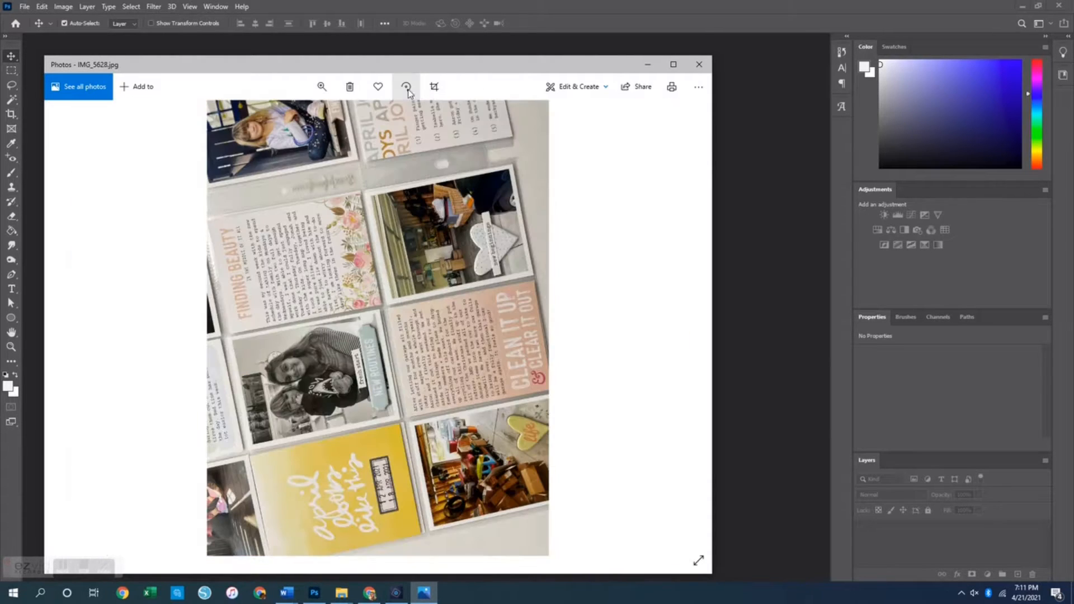
{"action": "left_click", "coordinate": [409, 90]}
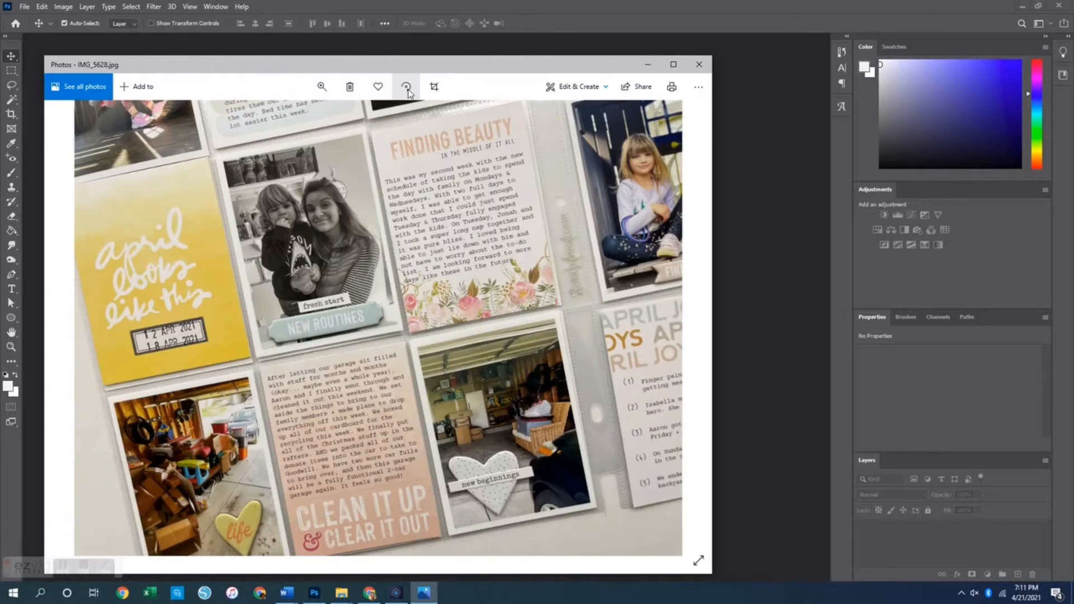
{"action": "key", "text": "Right"}
{"action": "left_click", "coordinate": [406, 86]}
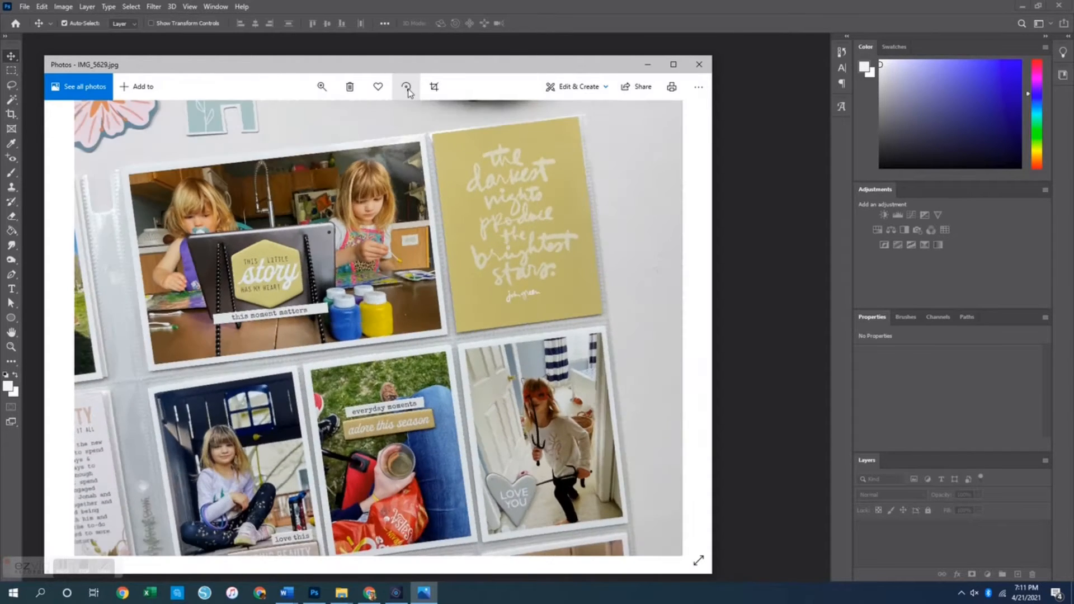
{"action": "key", "text": "Right"}
{"action": "left_click", "coordinate": [406, 87]}
- Rotate the remaining photos IMG_5631.jpg through IMG_5635.jpg 90 degrees clockwise and close the photo viewer
{"action": "key", "text": "Right"}
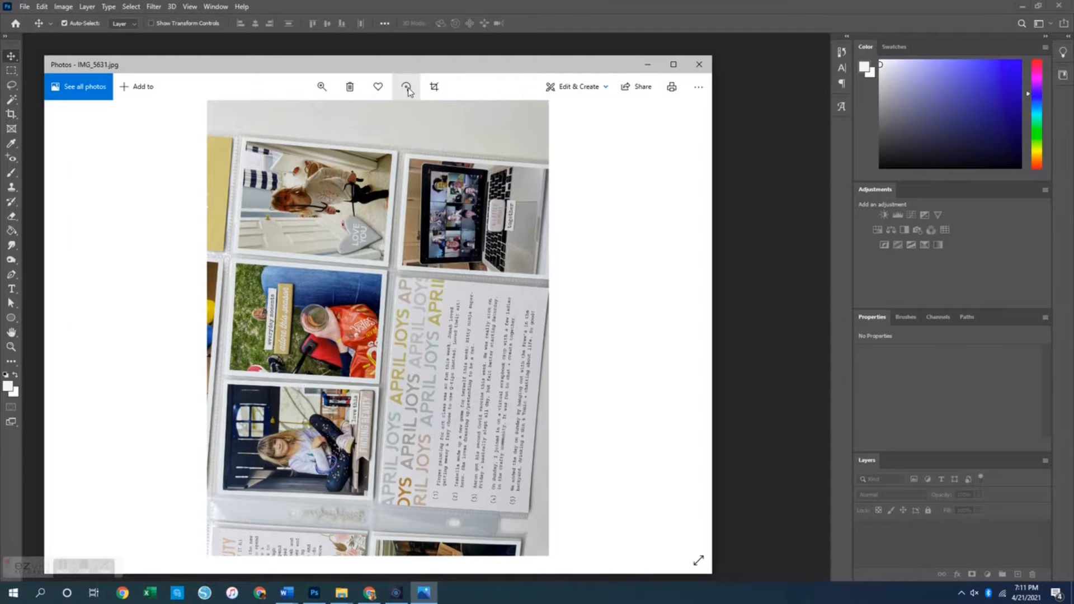
{"action": "left_click", "coordinate": [408, 89]}
{"action": "key", "text": "Right"}
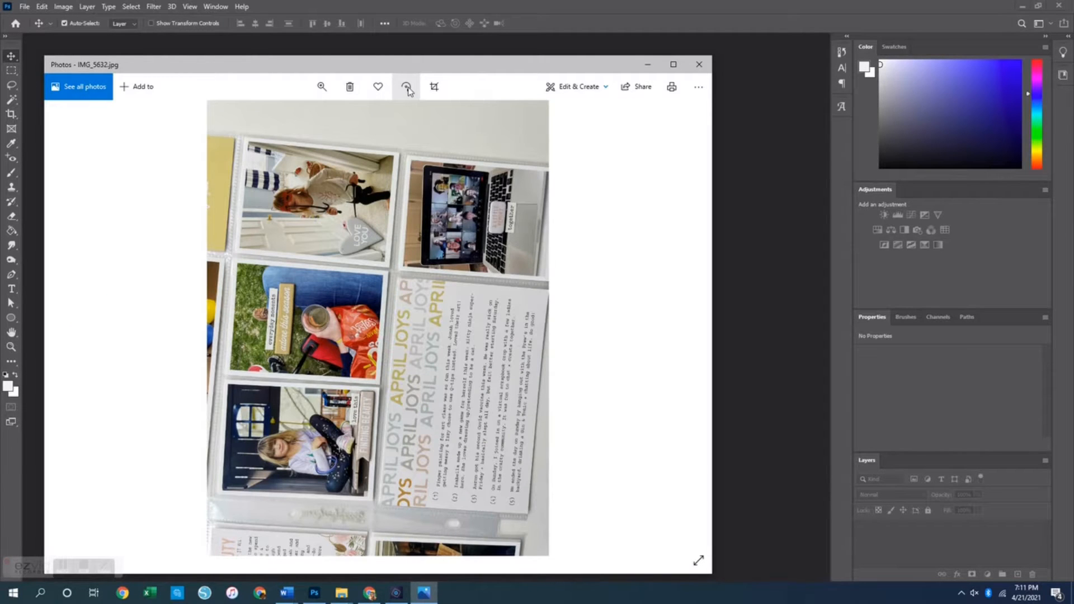
{"action": "left_click", "coordinate": [408, 89]}
{"action": "key", "text": "Right"}
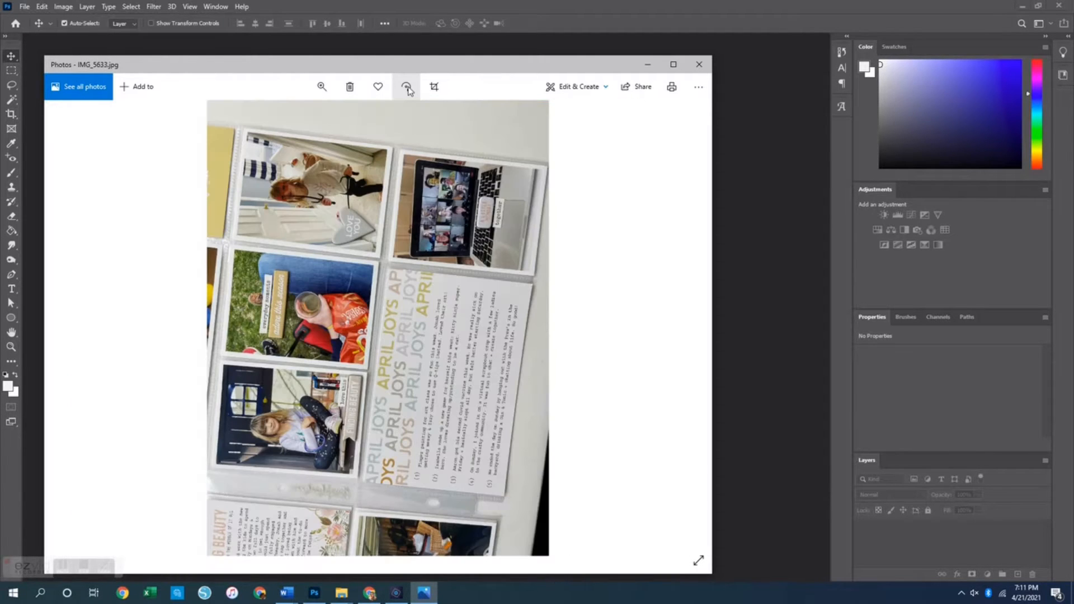
{"action": "left_click", "coordinate": [408, 89]}
{"action": "key", "text": "Right"}
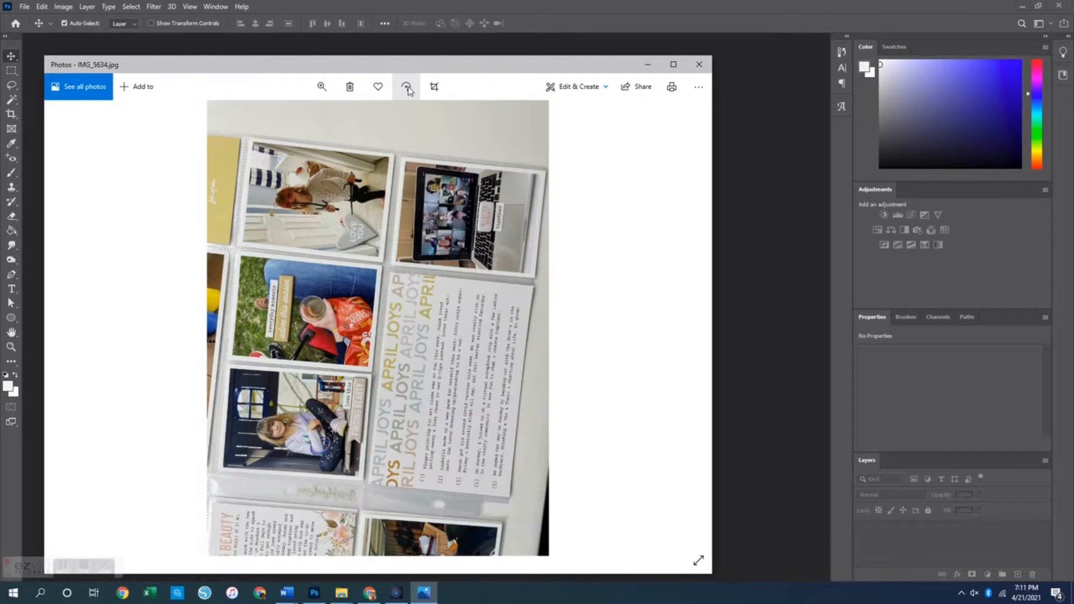
{"action": "left_click", "coordinate": [408, 89]}
{"action": "key", "text": "Right"}
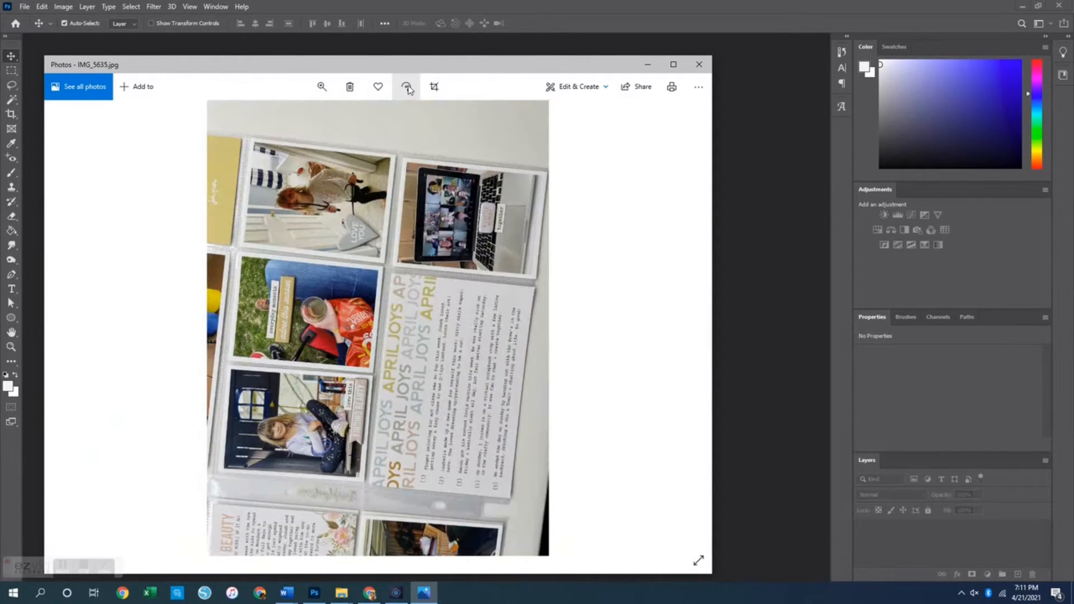
{"action": "left_click", "coordinate": [408, 88]}
{"action": "left_click", "coordinate": [698, 64]}
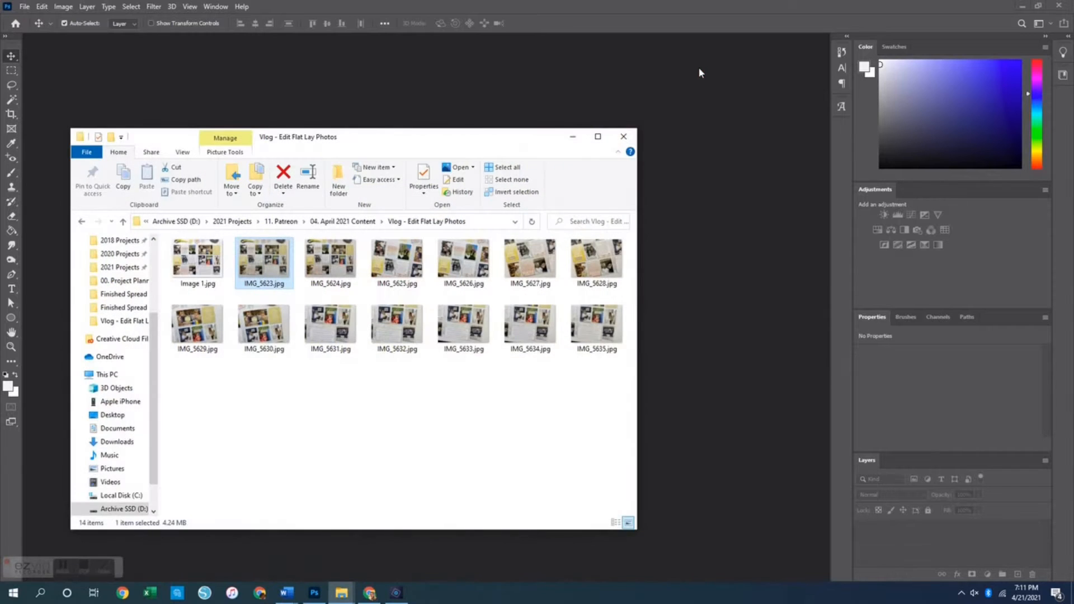
- Open IMG_5623.jpg again, compare it with the similar IMG_5624.jpg, and delete IMG_5624.jpg
{"action": "double_click", "coordinate": [374, 319]}
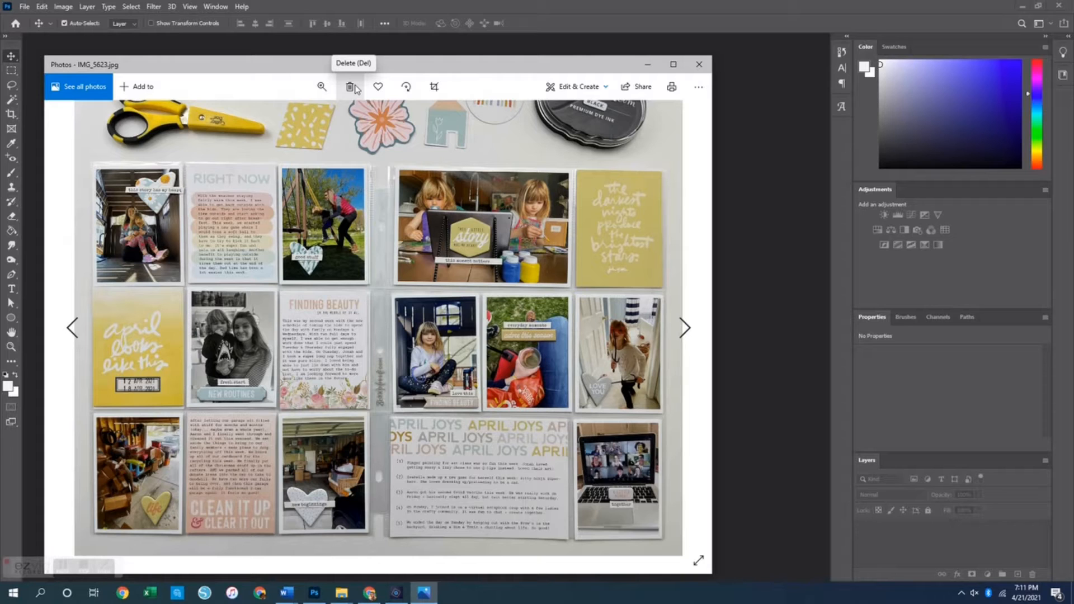
{"action": "left_click", "coordinate": [352, 88]}
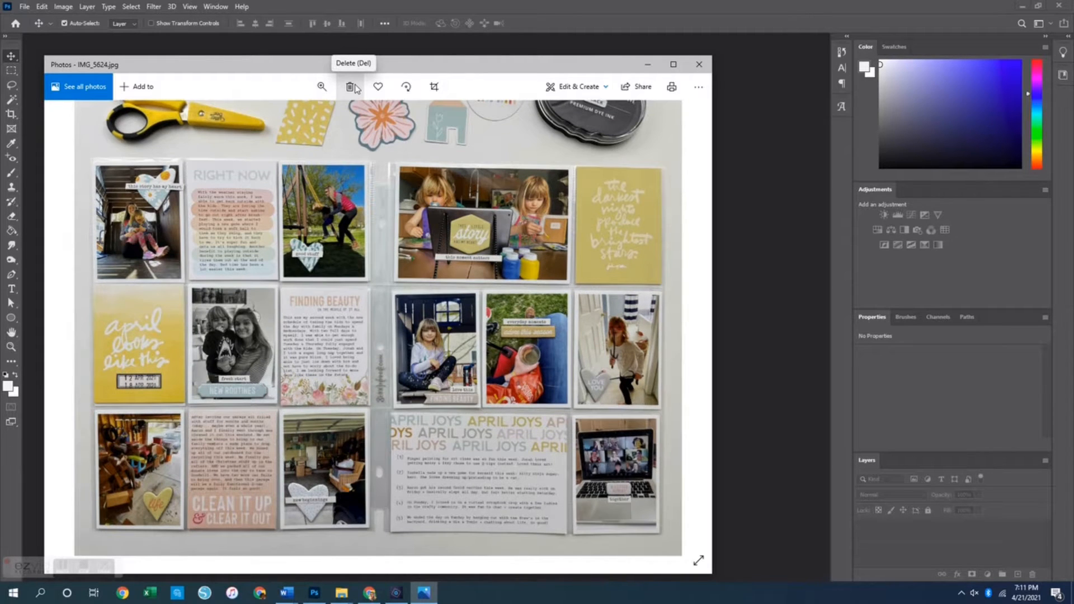
{"action": "left_click", "coordinate": [352, 88]}
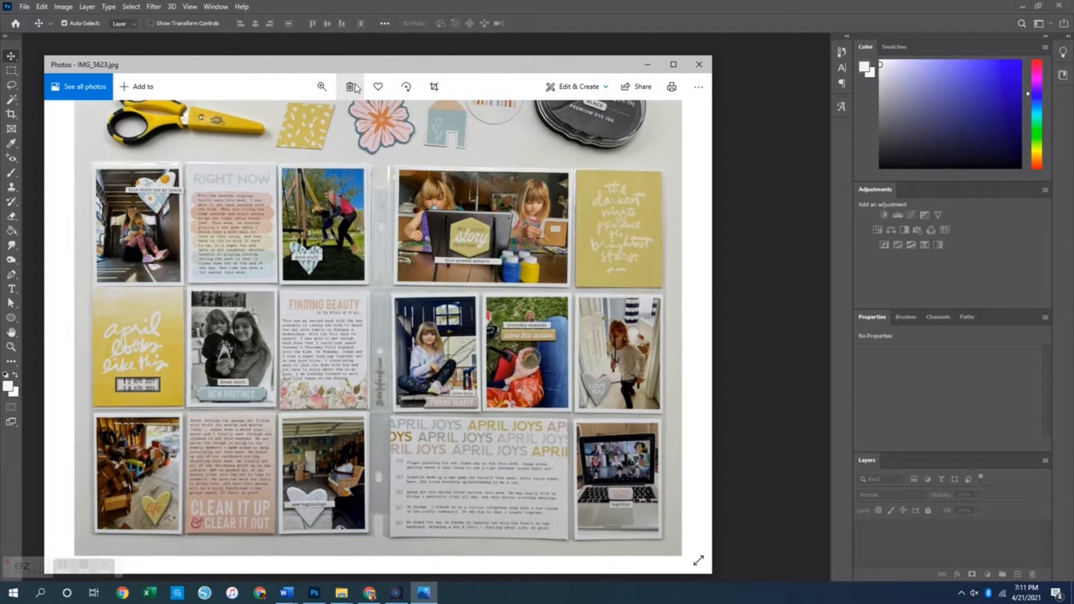
{"action": "key", "text": "Right"}
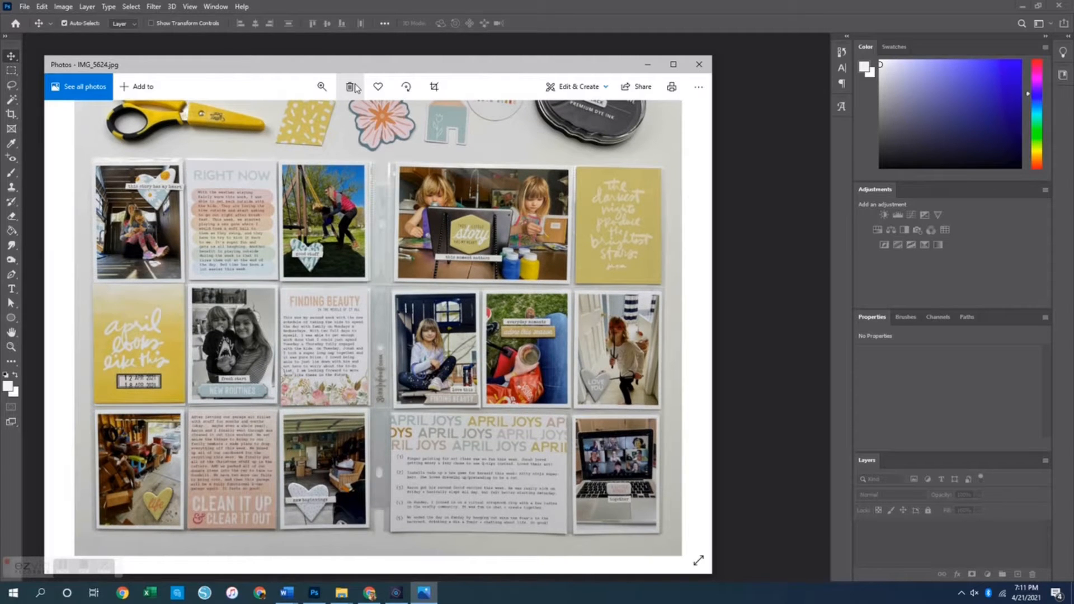
{"action": "key", "text": "Left"}
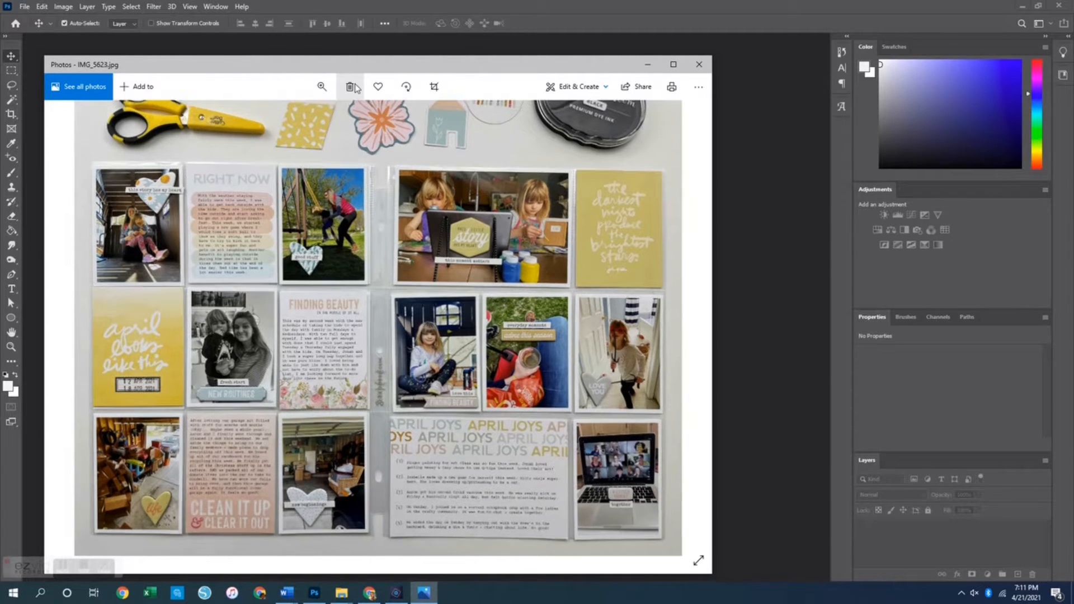
{"action": "key", "text": "Right"}
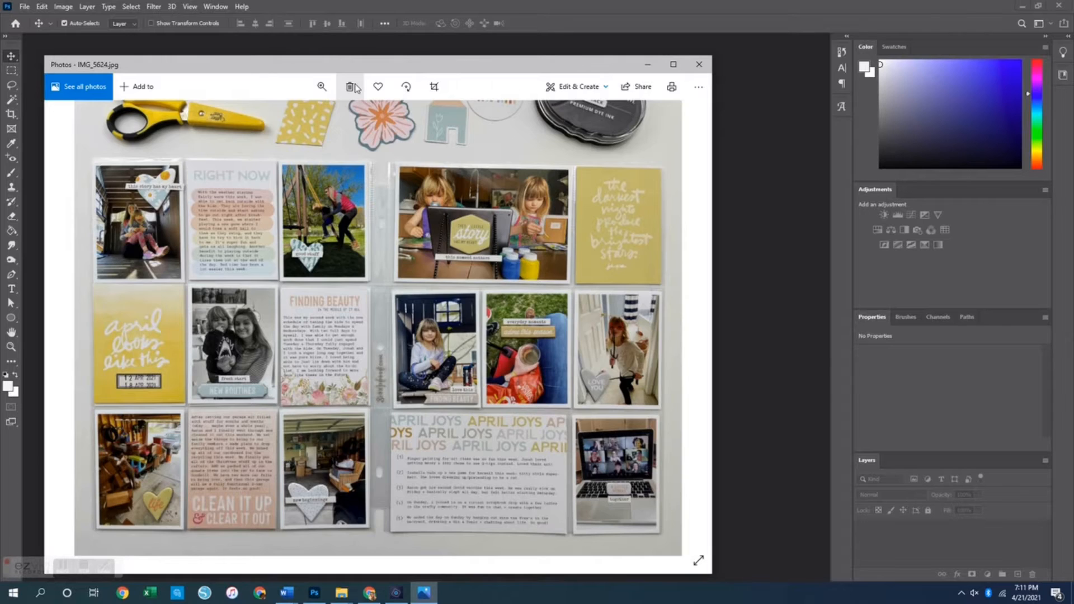
{"action": "key", "text": "Right"}
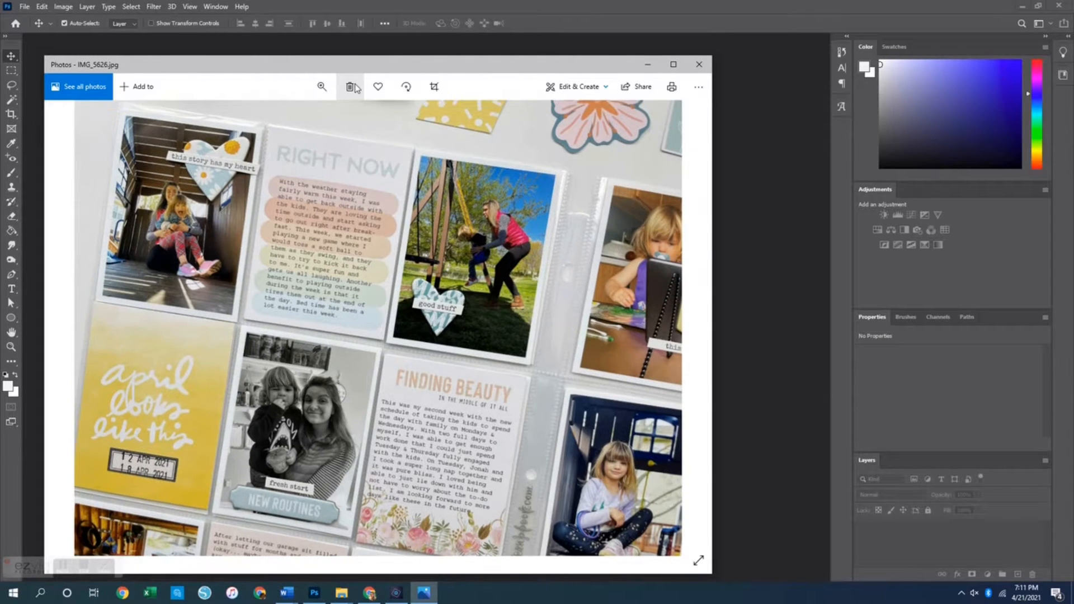
- Compare the similar close-ups, deleting IMG_5626.jpg and IMG_5627.jpg while keeping IMG_5625.jpg and IMG_5628.jpg
{"action": "key", "text": "Right"}
{"action": "left_click", "coordinate": [353, 88]}
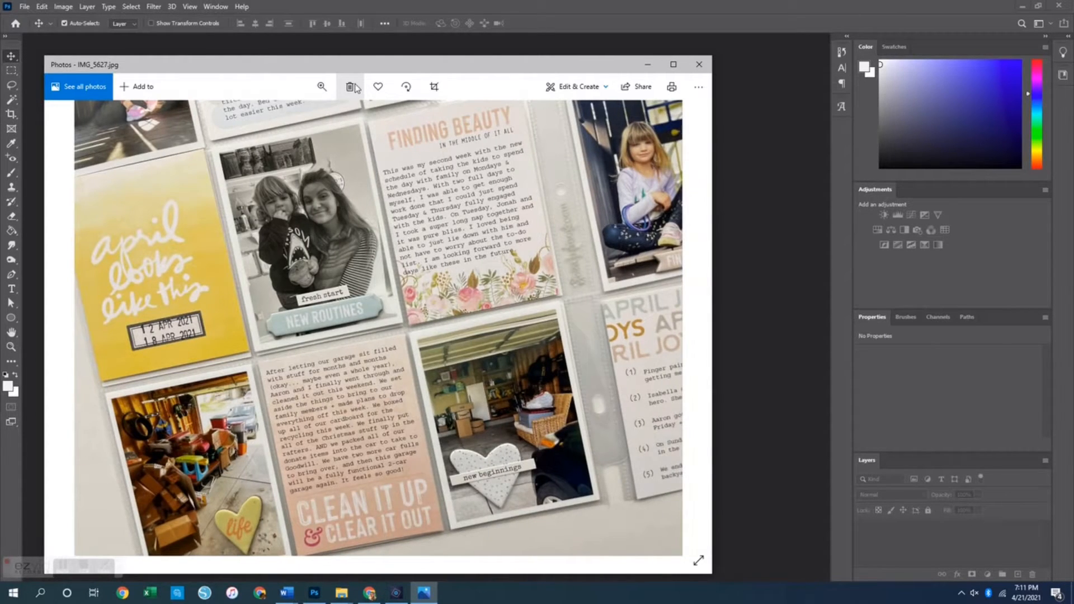
{"action": "left_click", "coordinate": [353, 87]}
{"action": "left_click", "coordinate": [352, 87]}
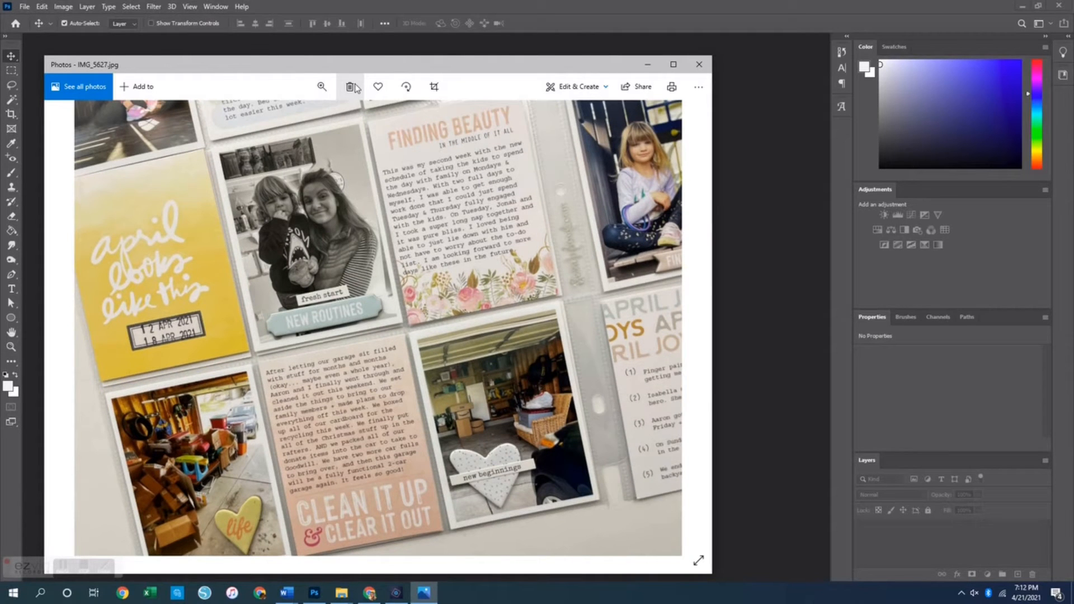
{"action": "left_click", "coordinate": [352, 87]}
{"action": "left_click", "coordinate": [353, 87]}
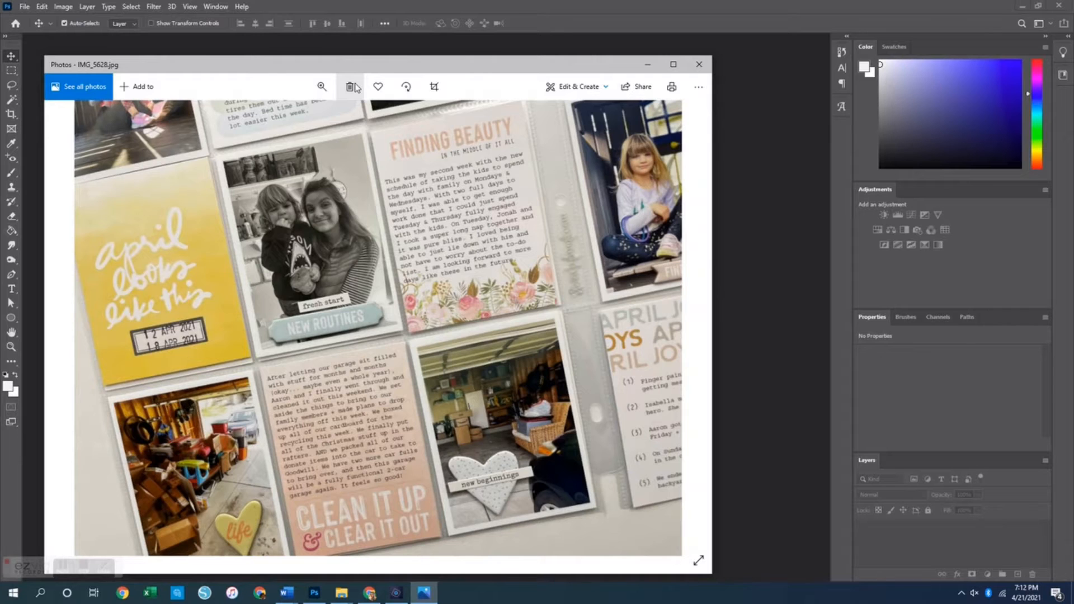
{"action": "left_click", "coordinate": [353, 87]}
{"action": "left_click", "coordinate": [353, 87]}
- Keep IMG_5629.jpg and delete the similar shots IMG_5630.jpg, IMG_5631.jpg and IMG_5632.jpg
{"action": "left_click", "coordinate": [352, 87]}
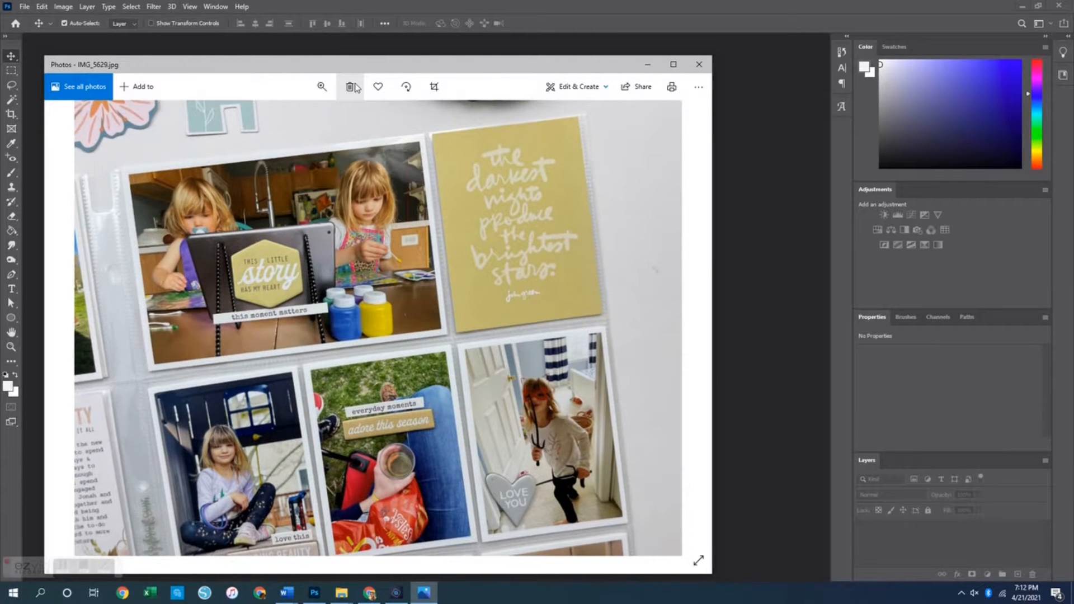
{"action": "left_click", "coordinate": [352, 87]}
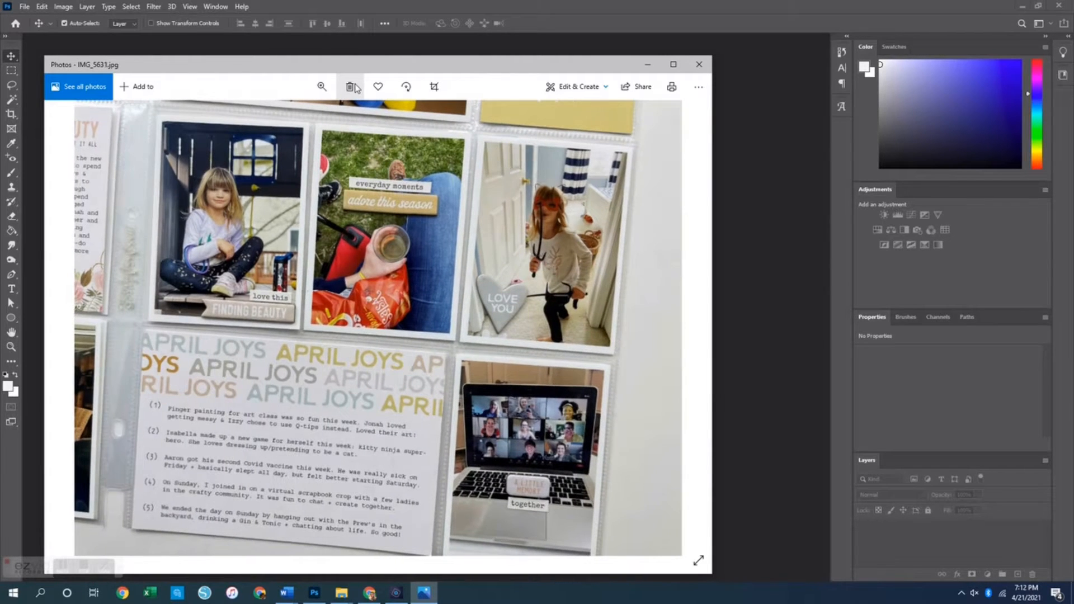
{"action": "left_click", "coordinate": [353, 88]}
{"action": "left_click", "coordinate": [352, 87]}
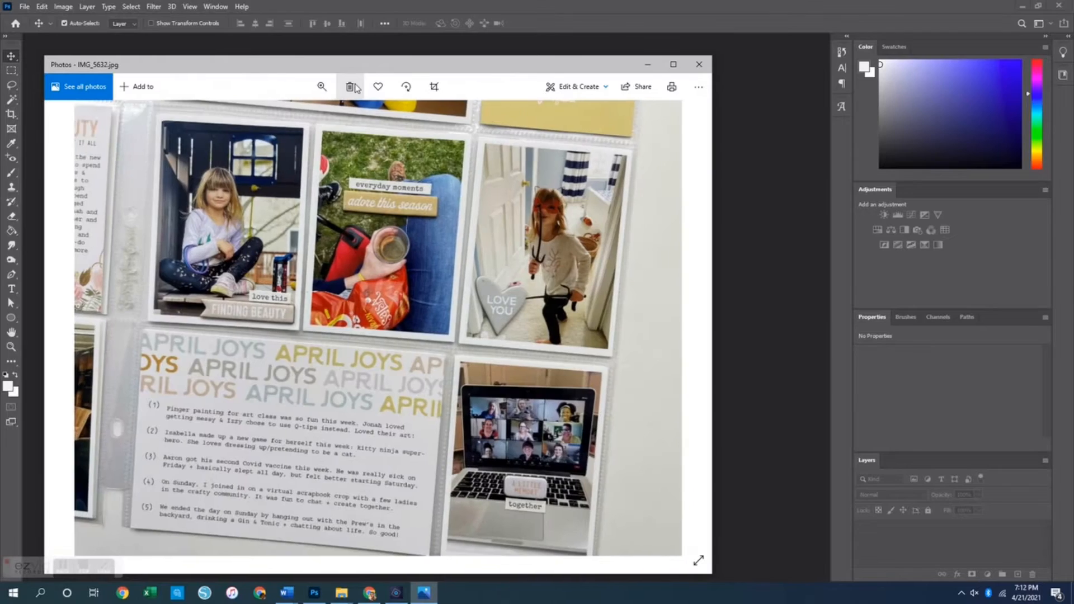
{"action": "left_click", "coordinate": [352, 87]}
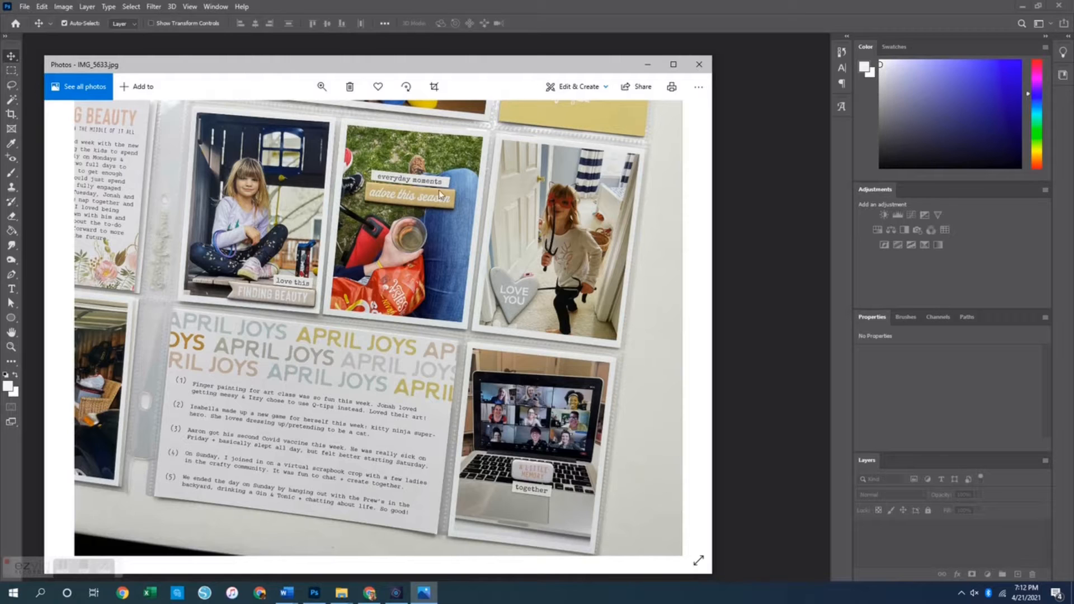
- Delete IMG_5633.jpg and IMG_5635.jpg, keeping IMG_5634.jpg, and close the photo viewer
{"action": "key", "text": "Right"}
{"action": "key", "text": "Left"}
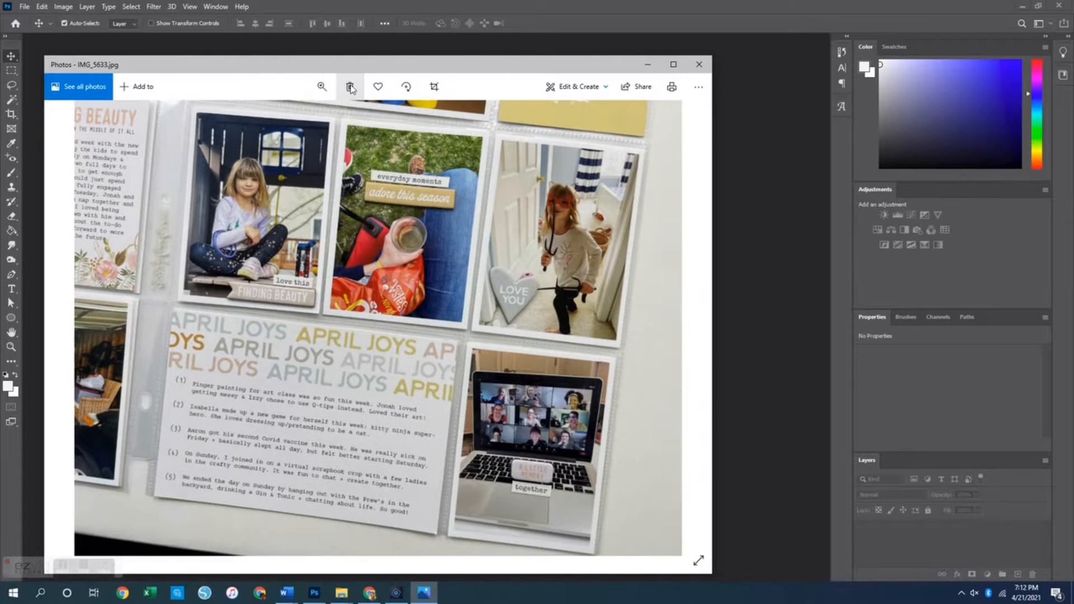
{"action": "left_click", "coordinate": [350, 86]}
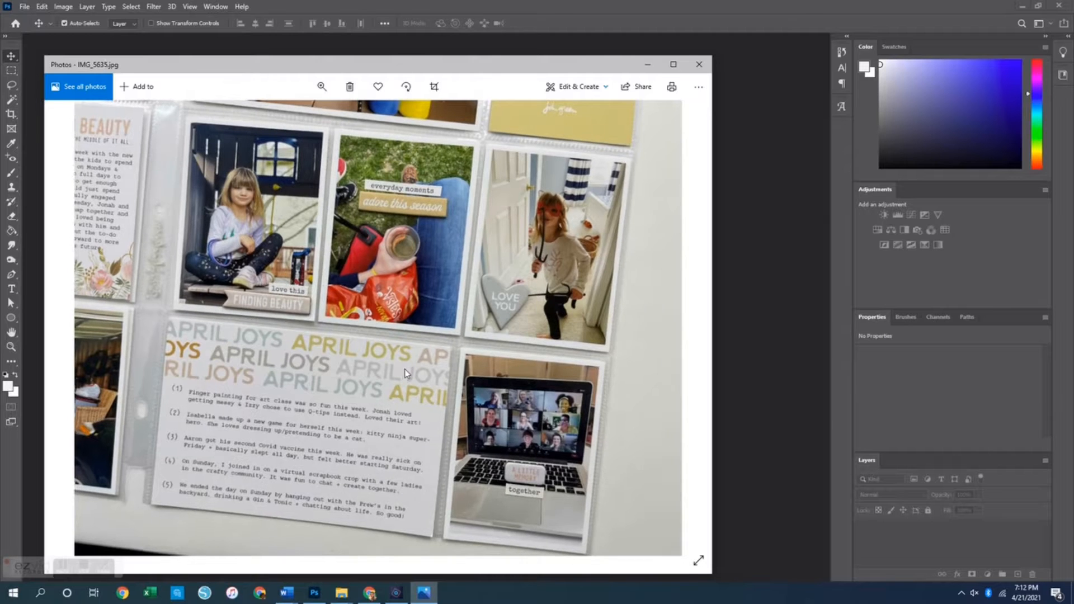
{"action": "key", "text": "Right"}
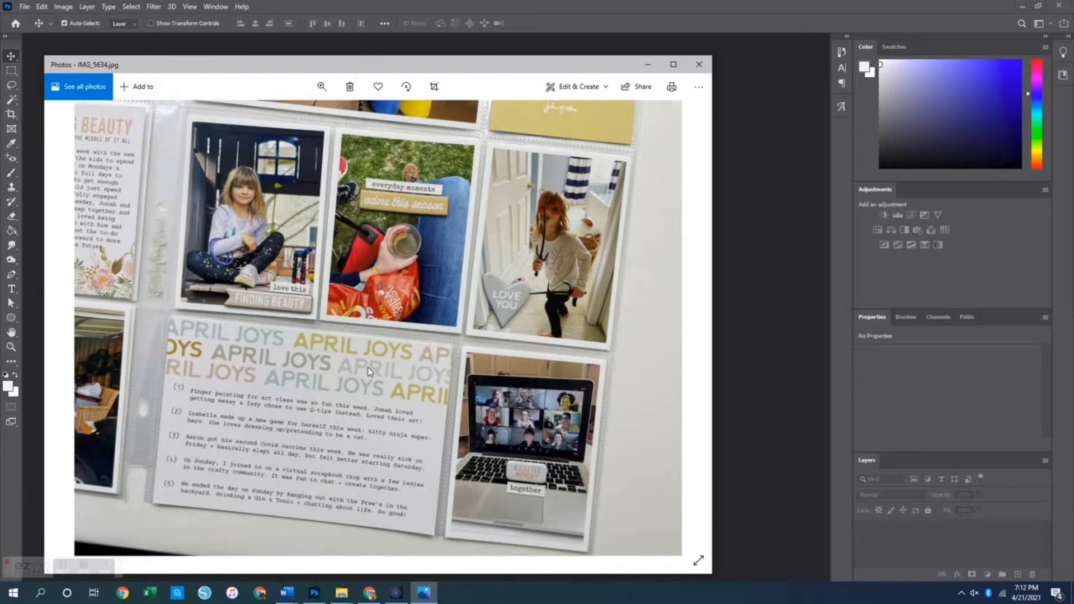
{"action": "left_click", "coordinate": [349, 87]}
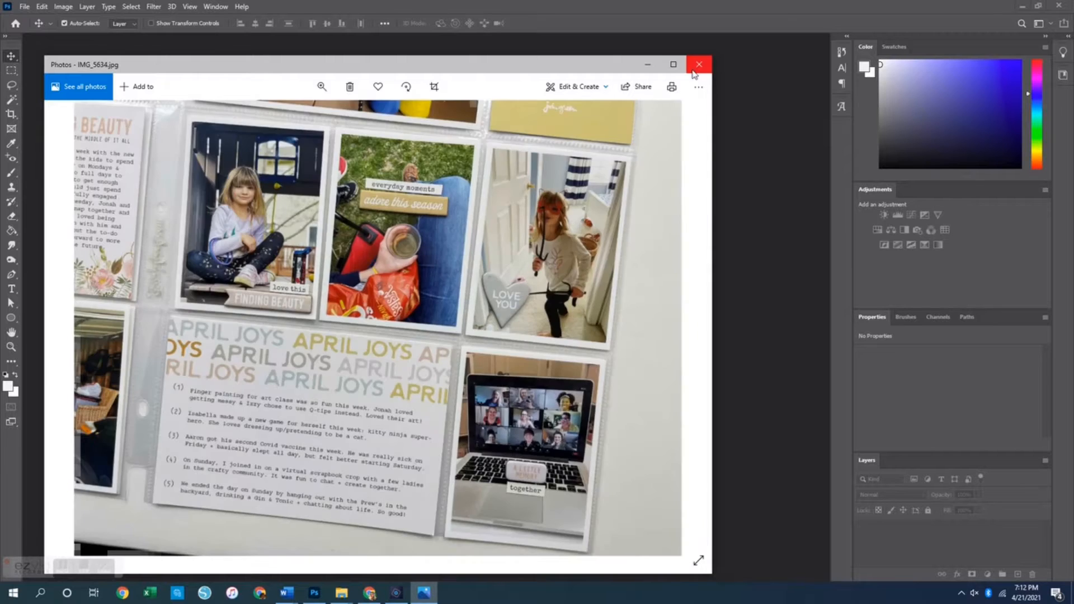
{"action": "left_click", "coordinate": [699, 65]}
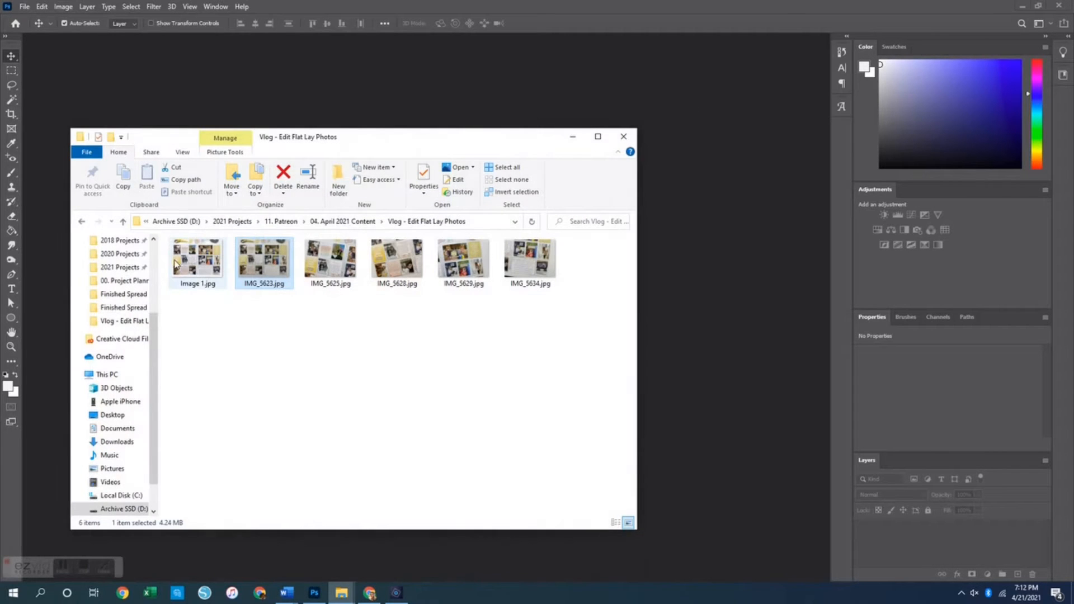
- Minimize the folder window, open IMG_5623.jpg through IMG_5634.jpg from the Vlog - Edit Flat Lay Photos folder in Photoshop, and close the Camera Raw dialog
{"action": "left_click", "coordinate": [197, 265]}
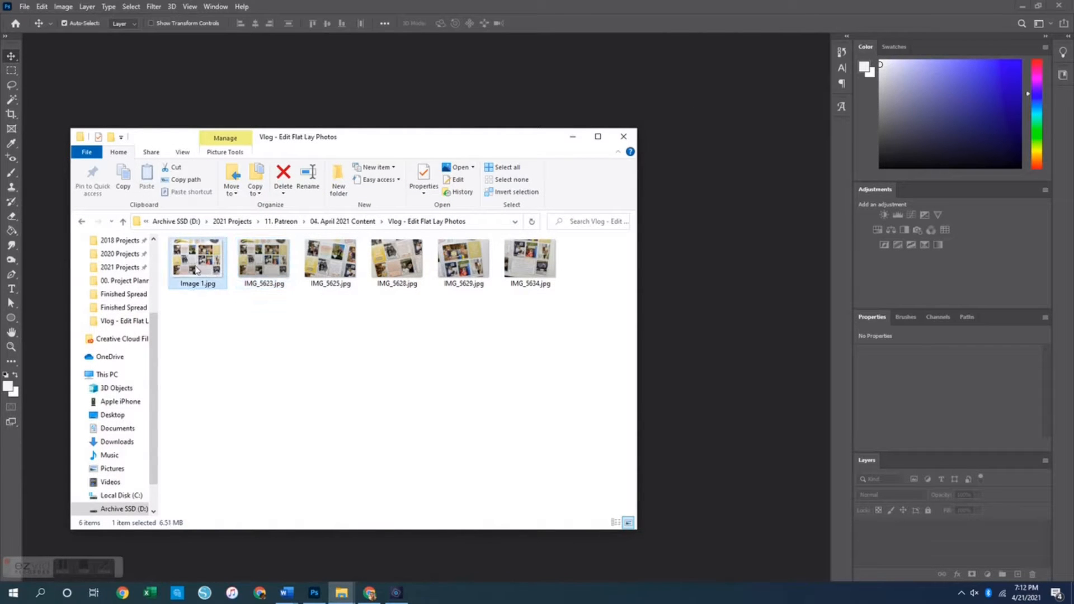
{"action": "left_click", "coordinate": [277, 264]}
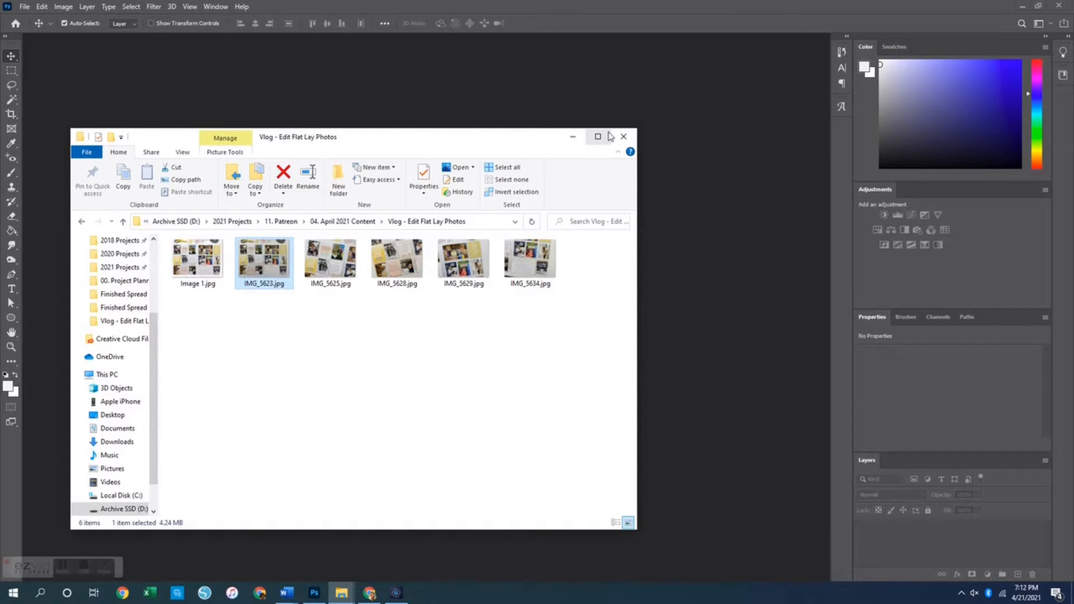
{"action": "left_click", "coordinate": [572, 137]}
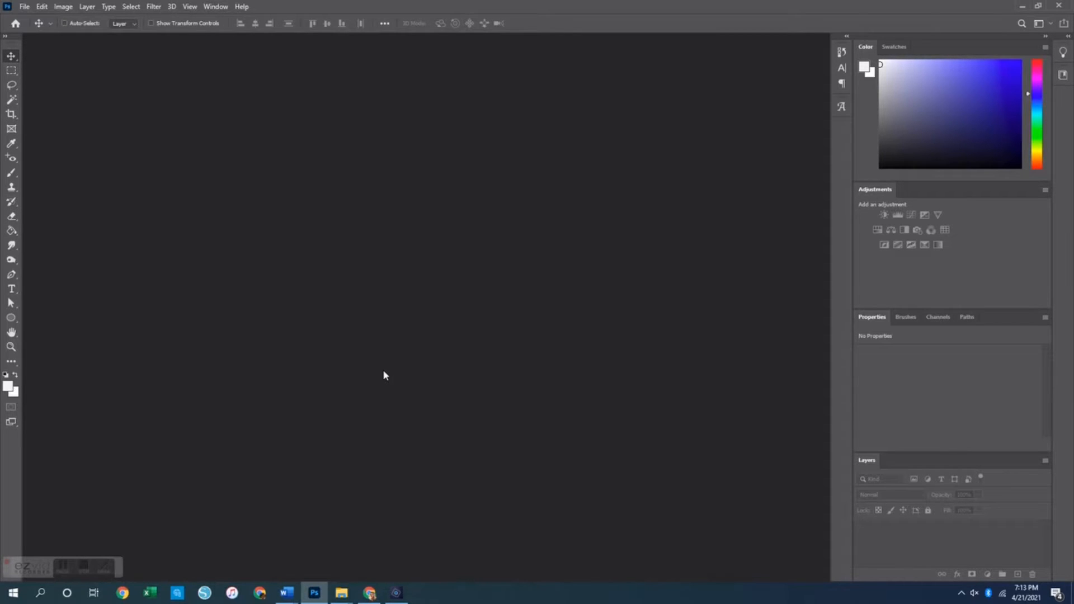
{"action": "key", "text": "ctrl+o"}
{"action": "scroll", "coordinate": [84, 285], "scroll_direction": "up", "scroll_amount": 3}
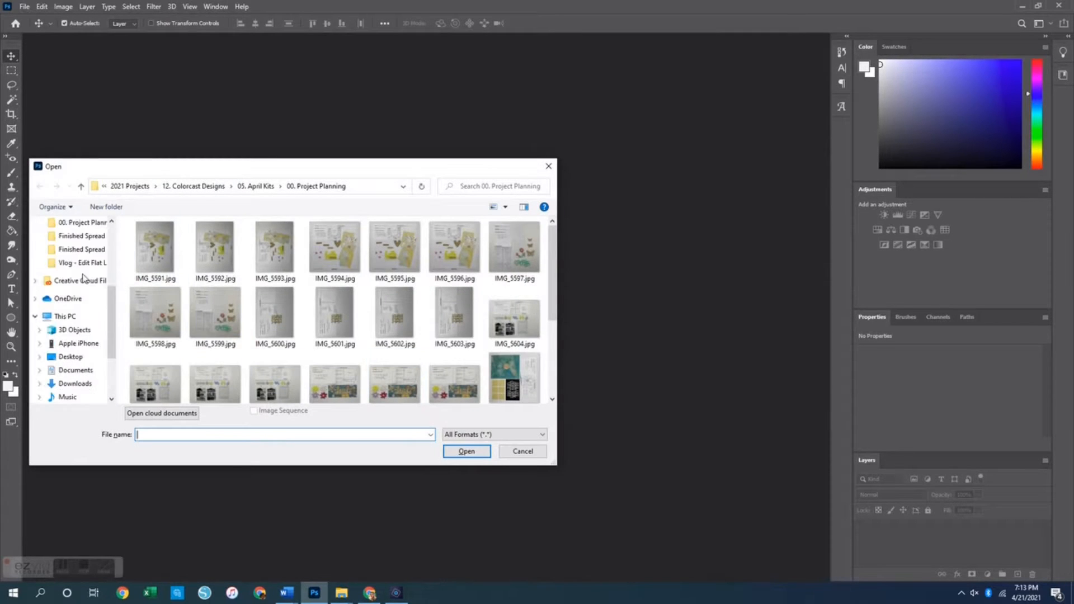
{"action": "left_click", "coordinate": [72, 263]}
{"action": "left_click", "coordinate": [234, 263]}
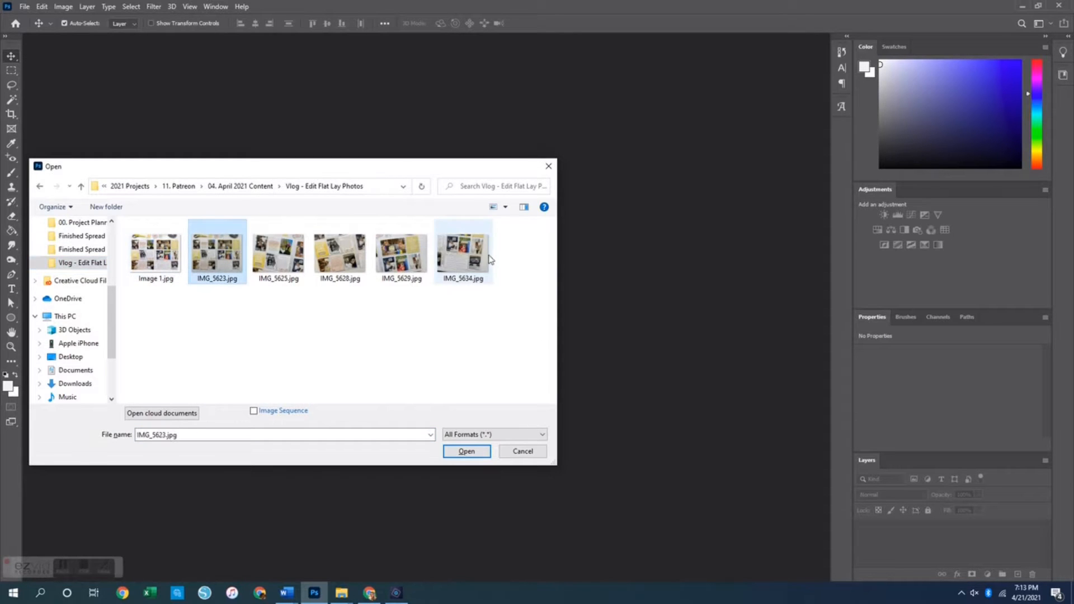
{"action": "left_click", "coordinate": [475, 265], "text": "shift"}
{"action": "key", "text": "Return"}
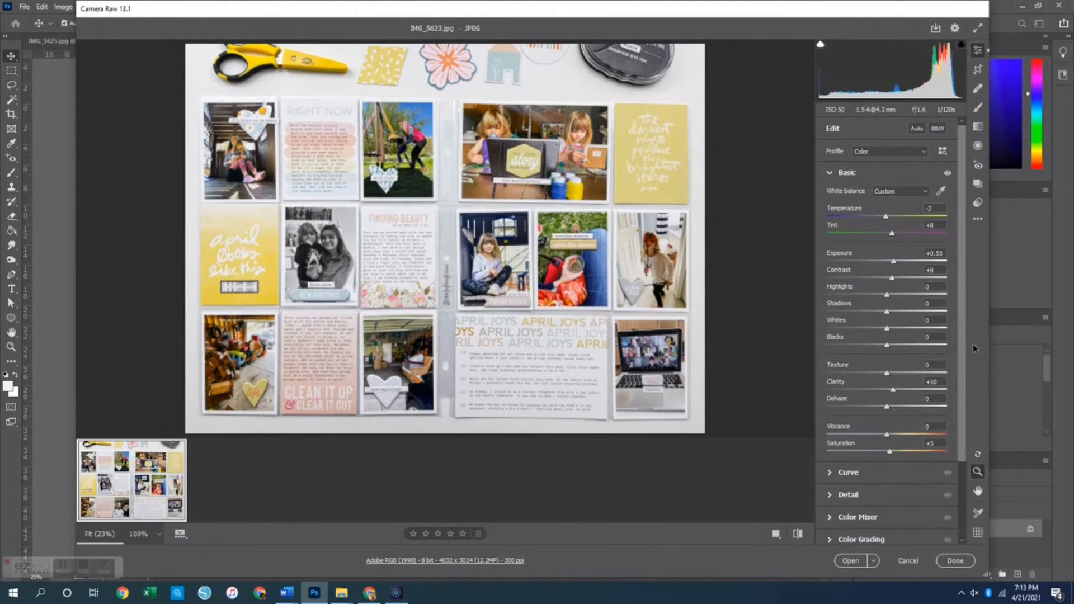
{"action": "left_click", "coordinate": [956, 564]}
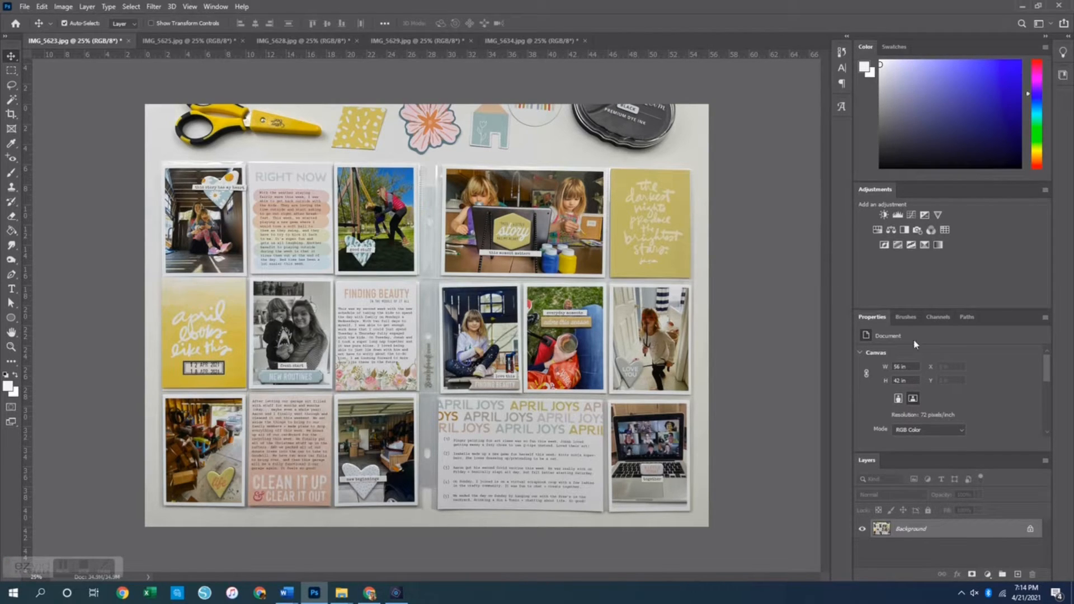
- Hide the Adjustments panel and show it again
{"action": "left_click", "coordinate": [205, 6]}
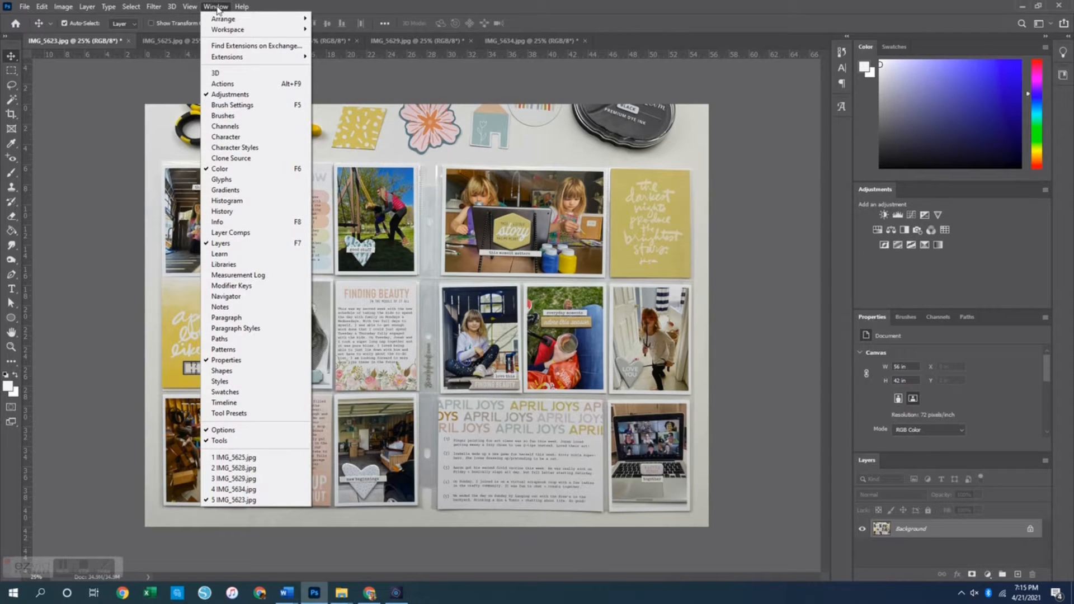
{"action": "left_click", "coordinate": [241, 96]}
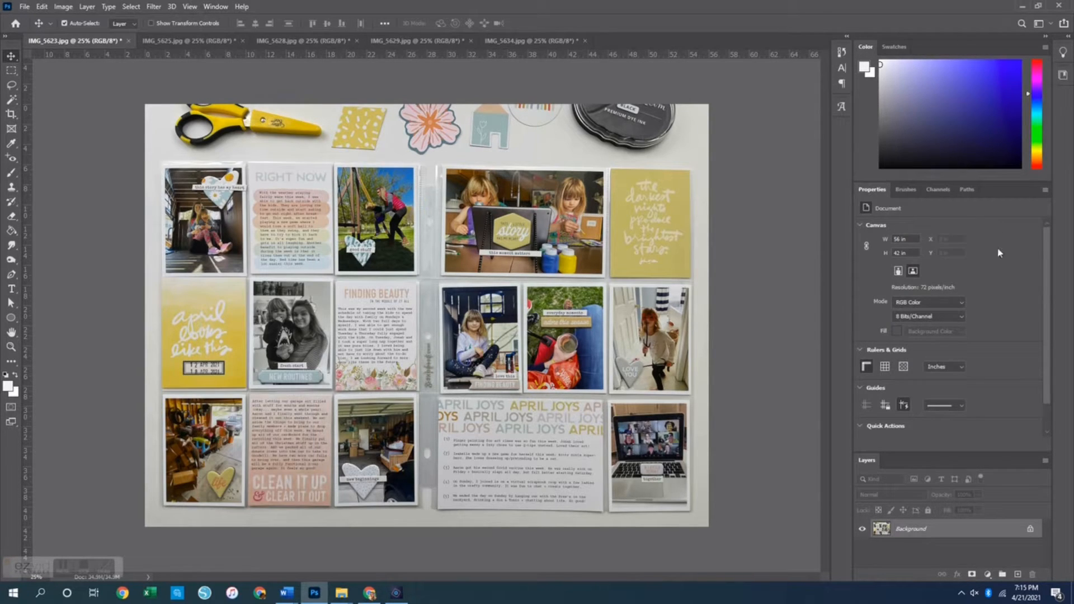
{"action": "left_click", "coordinate": [213, 8]}
{"action": "left_click", "coordinate": [238, 94]}
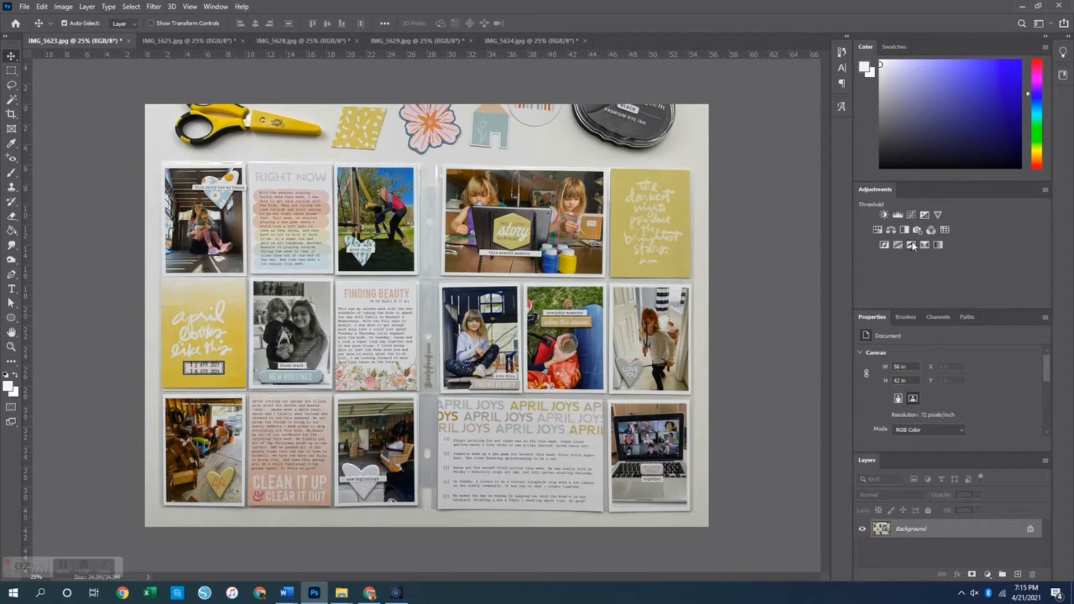
- Add a Brightness/Contrast adjustment layer to IMG_5623.jpg, set its brightness to 27 and raise its contrast slightly
{"action": "left_click", "coordinate": [884, 216]}
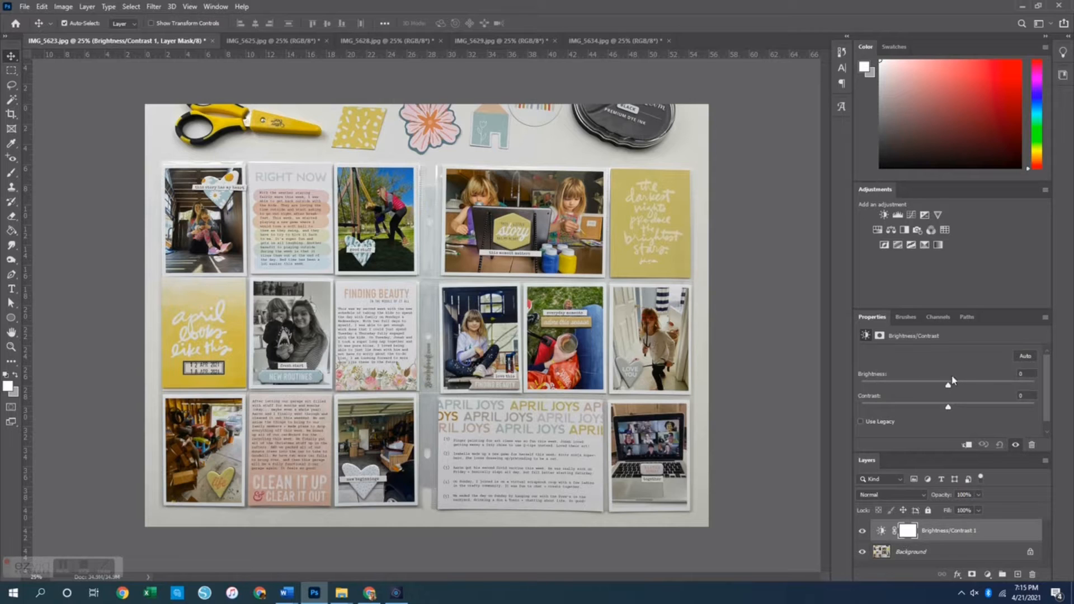
{"action": "left_click_drag", "start_coordinate": [947, 386], "coordinate": [971, 389]}
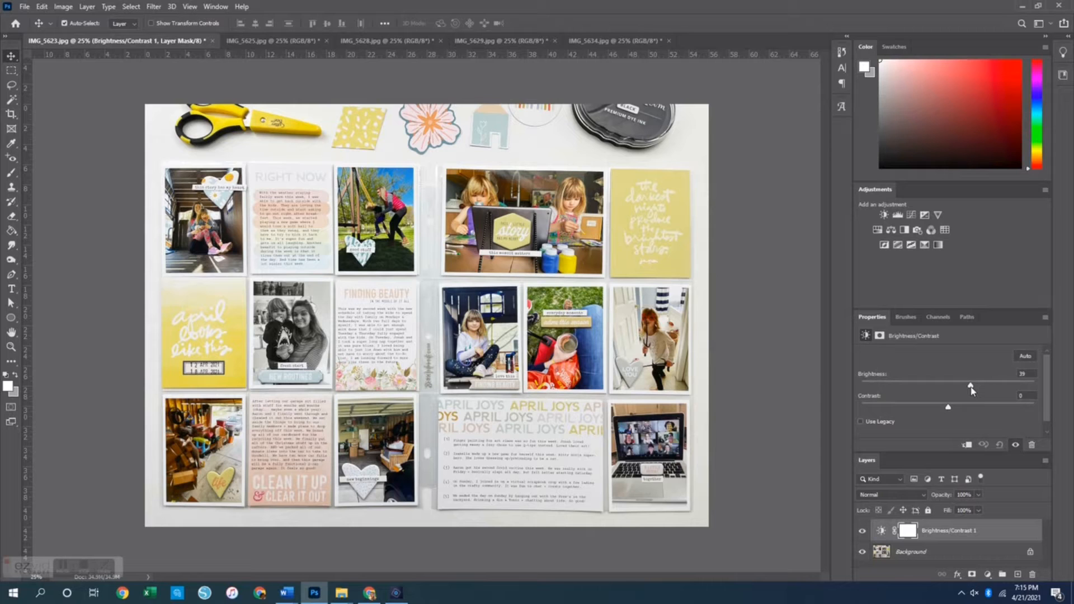
{"action": "left_click_drag", "start_coordinate": [971, 391], "coordinate": [1006, 392]}
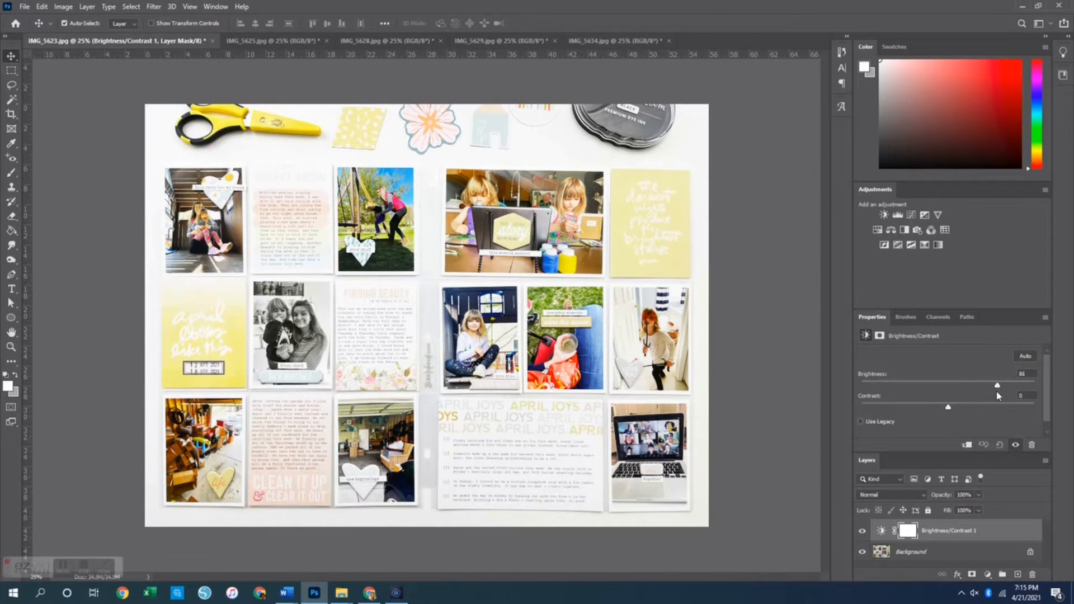
{"action": "left_click_drag", "start_coordinate": [997, 395], "coordinate": [964, 401]}
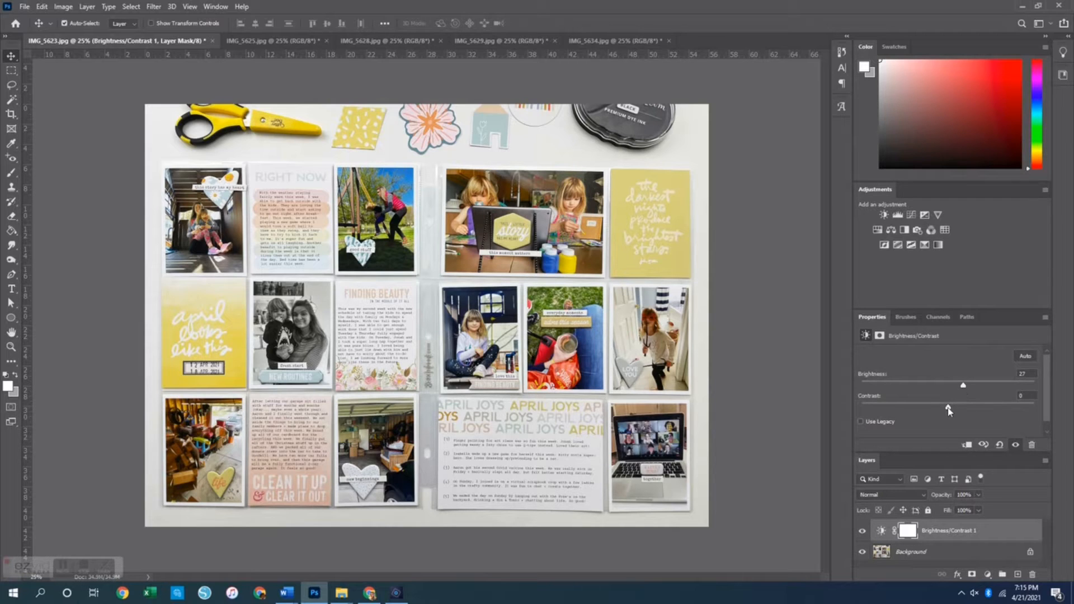
{"action": "left_click_drag", "start_coordinate": [950, 412], "coordinate": [957, 412]}
{"action": "mouse_move", "coordinate": [957, 410]}
{"action": "left_mouse_down"}
{"action": "mouse_move", "coordinate": [966, 409]}
{"action": "mouse_move", "coordinate": [953, 411]}
{"action": "left_mouse_up"}
- Merge the Brightness/Contrast adjustment layer with the Background layer
{"action": "left_click", "coordinate": [928, 552]}
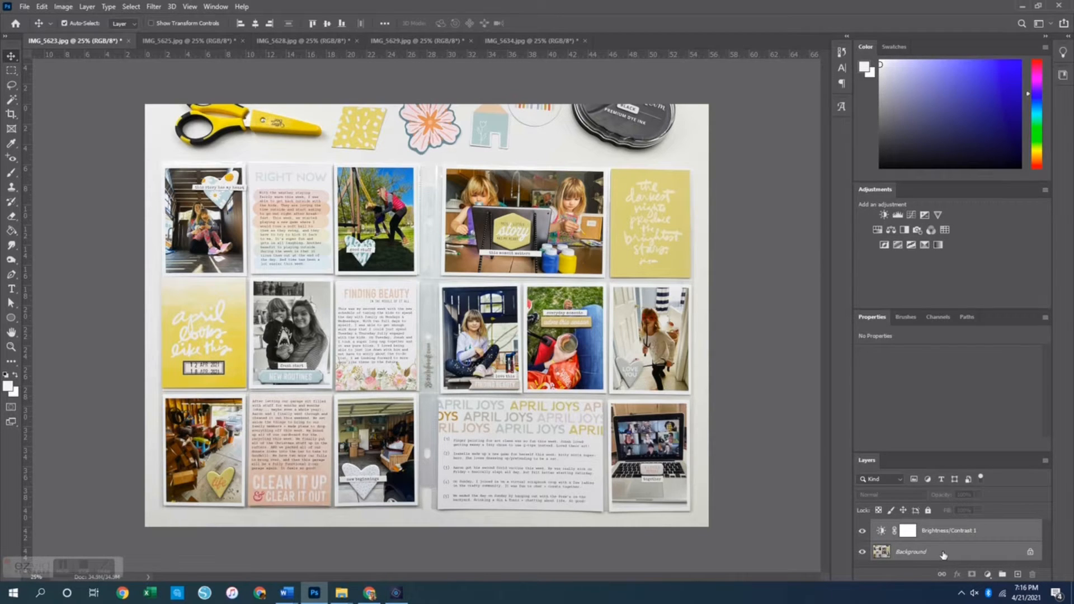
{"action": "right_click", "coordinate": [942, 551]}
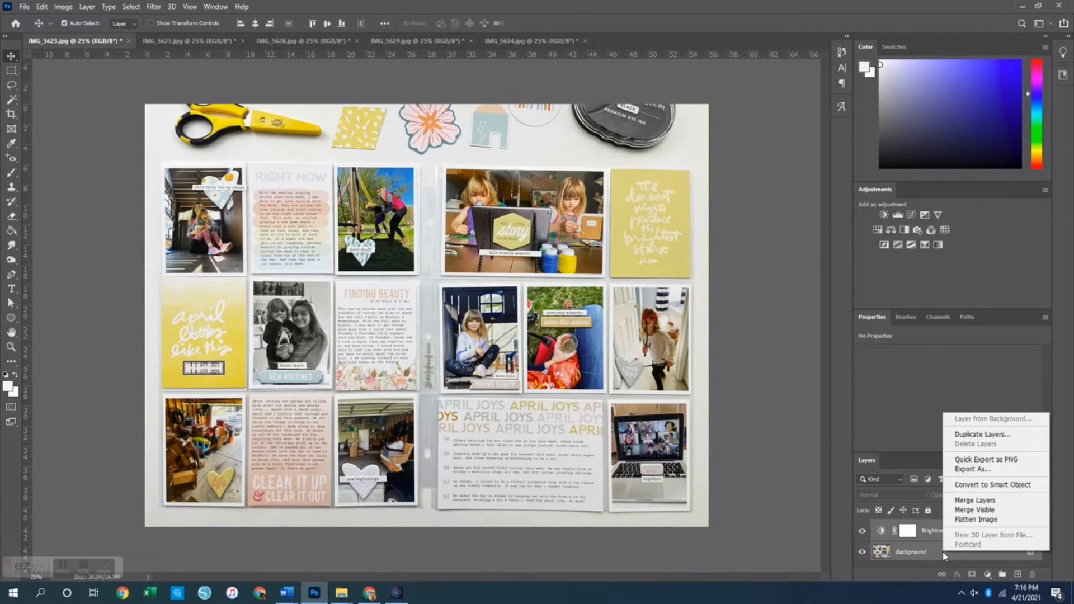
{"action": "left_click", "coordinate": [970, 502]}
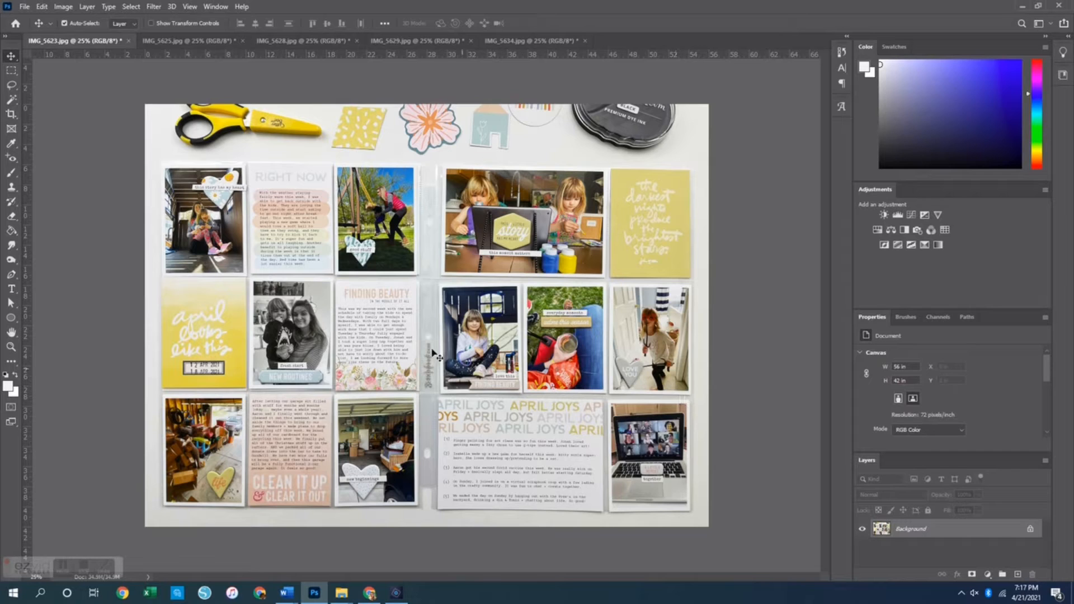
- In the Camera Raw Filter, set the white balance by sampling the white background above the spread, and compare it with the original settings
{"action": "left_click", "coordinate": [155, 7]}
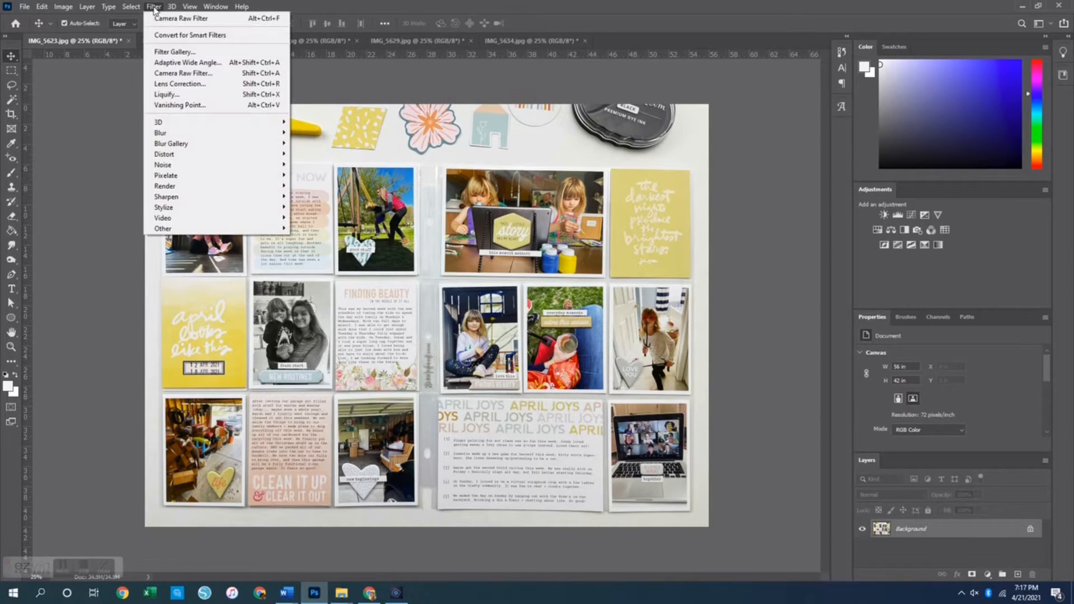
{"action": "left_click", "coordinate": [180, 74]}
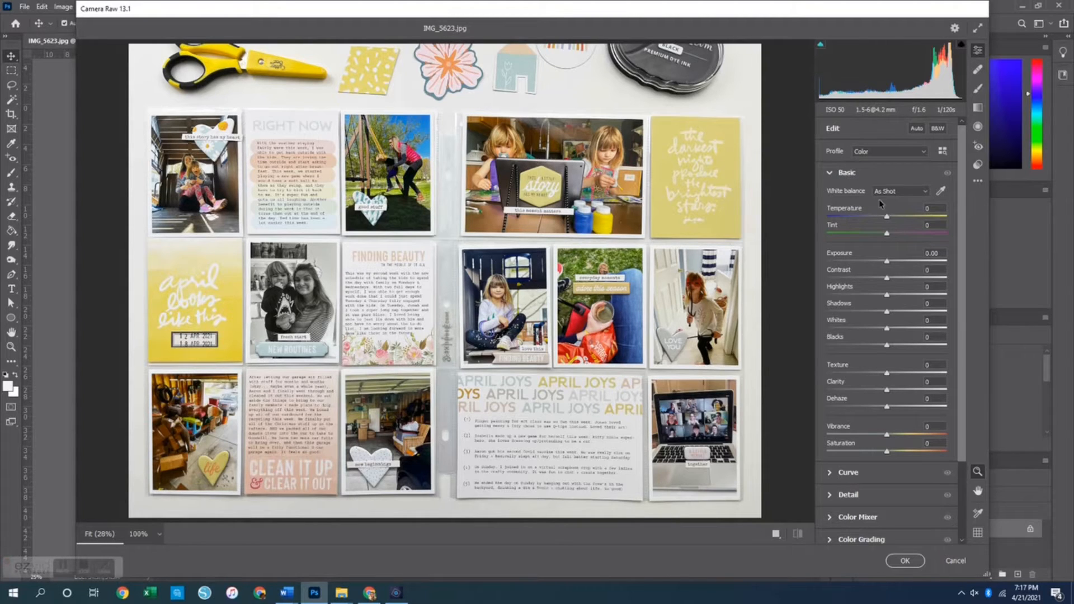
{"action": "left_click", "coordinate": [940, 192]}
{"action": "left_click", "coordinate": [606, 94]}
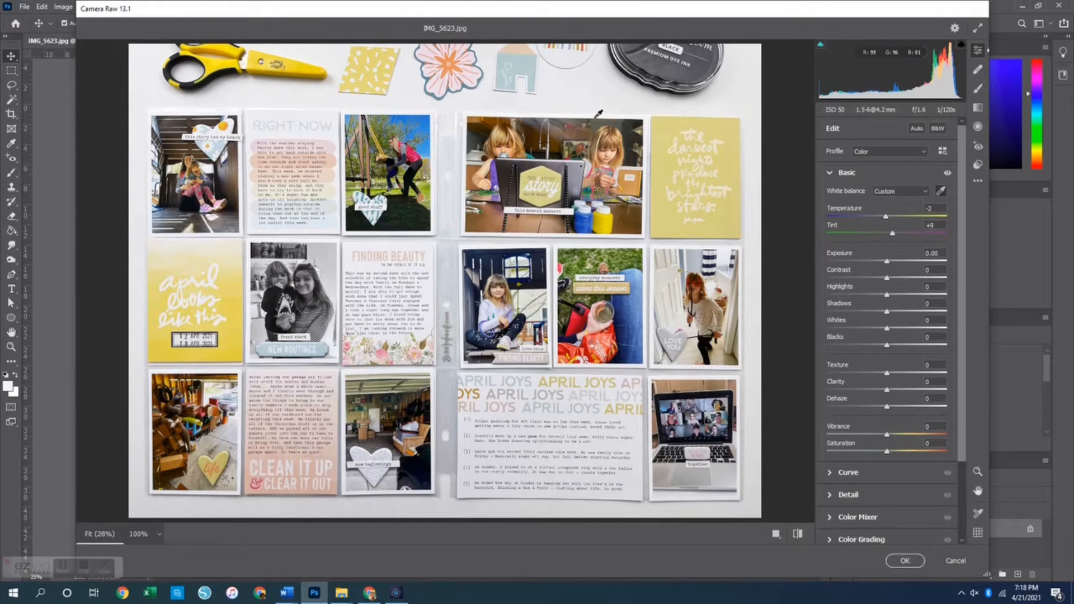
{"action": "left_click", "coordinate": [798, 534]}
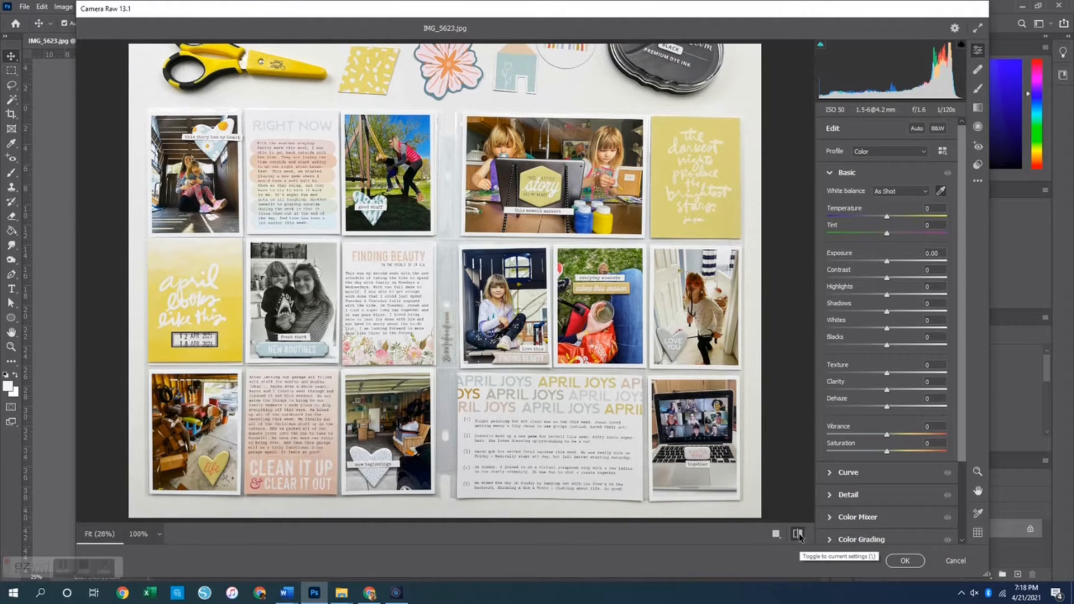
{"action": "left_click", "coordinate": [798, 534]}
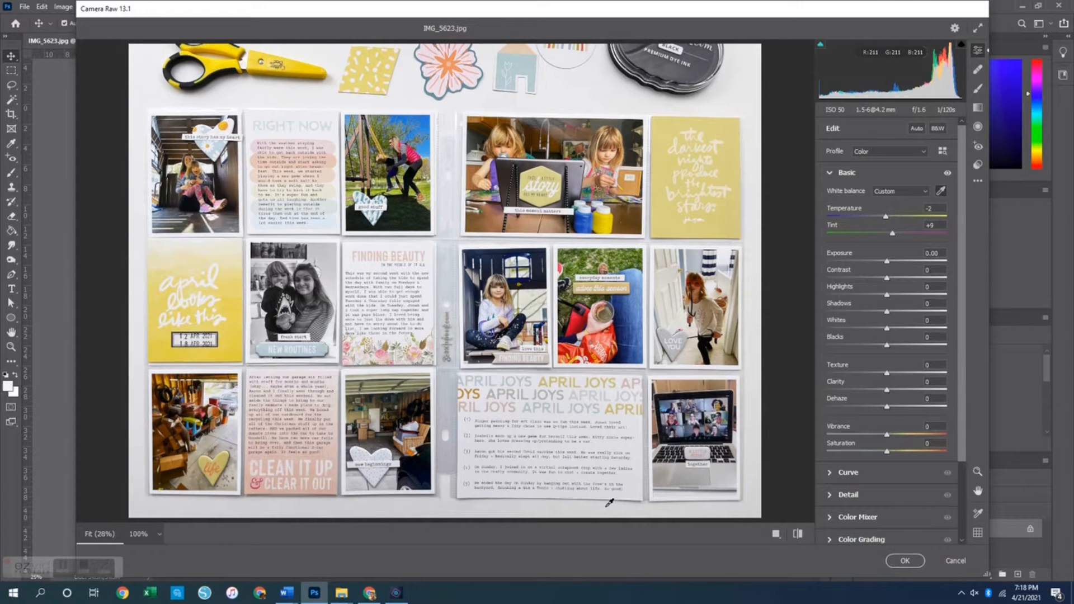
- Set Clarity to 5, Dehaze to 3 and Saturation to 3, and apply the Camera Raw Filter
{"action": "left_click", "coordinate": [930, 381]}
{"action": "type", "text": "5"}
{"action": "key", "text": "Tab"}
{"action": "type", "text": "3"}
{"action": "key", "text": "Return"}
{"action": "mouse_move", "coordinate": [890, 410]}
{"action": "left_mouse_down"}
{"action": "mouse_move", "coordinate": [921, 424]}
{"action": "mouse_move", "coordinate": [897, 424]}
{"action": "left_mouse_up"}
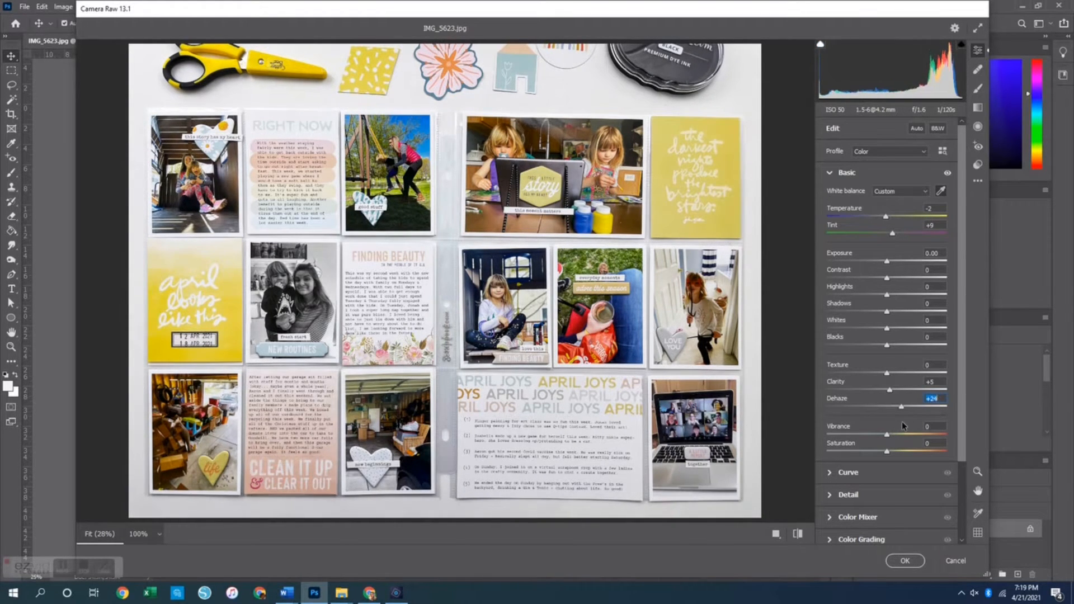
{"action": "type", "text": "3"}
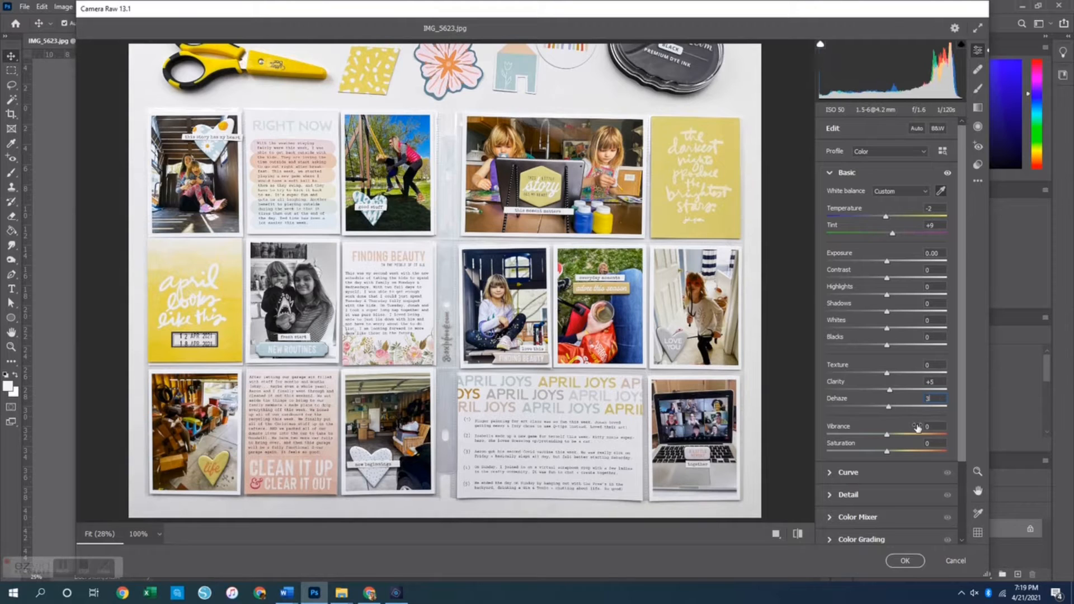
{"action": "key", "text": "Tab"}
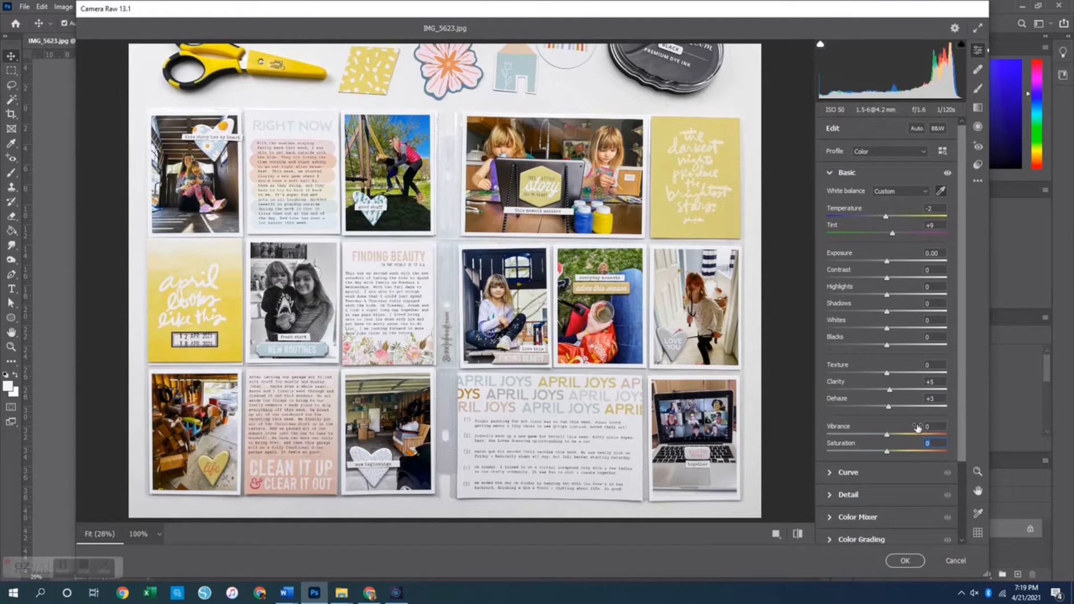
{"action": "type", "text": "3"}
{"action": "left_click", "coordinate": [904, 560]}
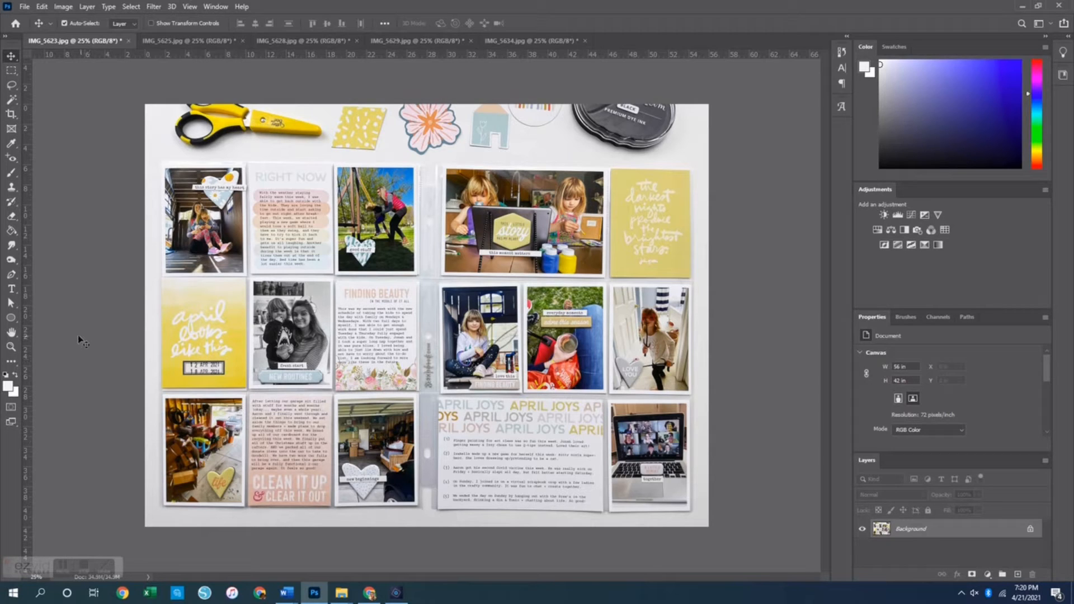
- Select the Dodge tool and check its brush size and hardness settings
{"action": "left_click", "coordinate": [15, 264]}
{"action": "right_click", "coordinate": [15, 263]}
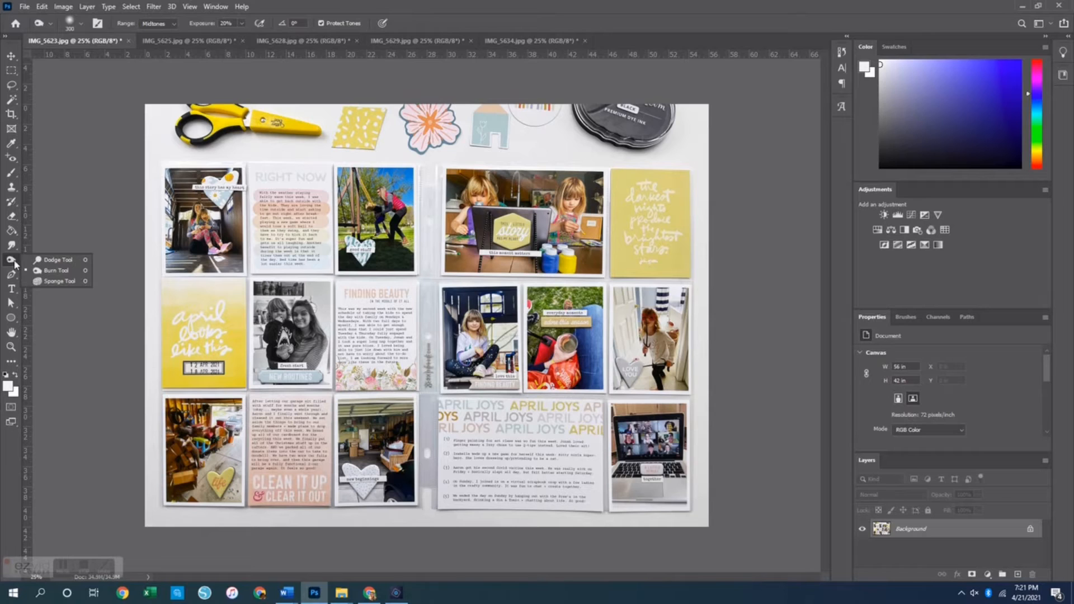
{"action": "left_click", "coordinate": [62, 262]}
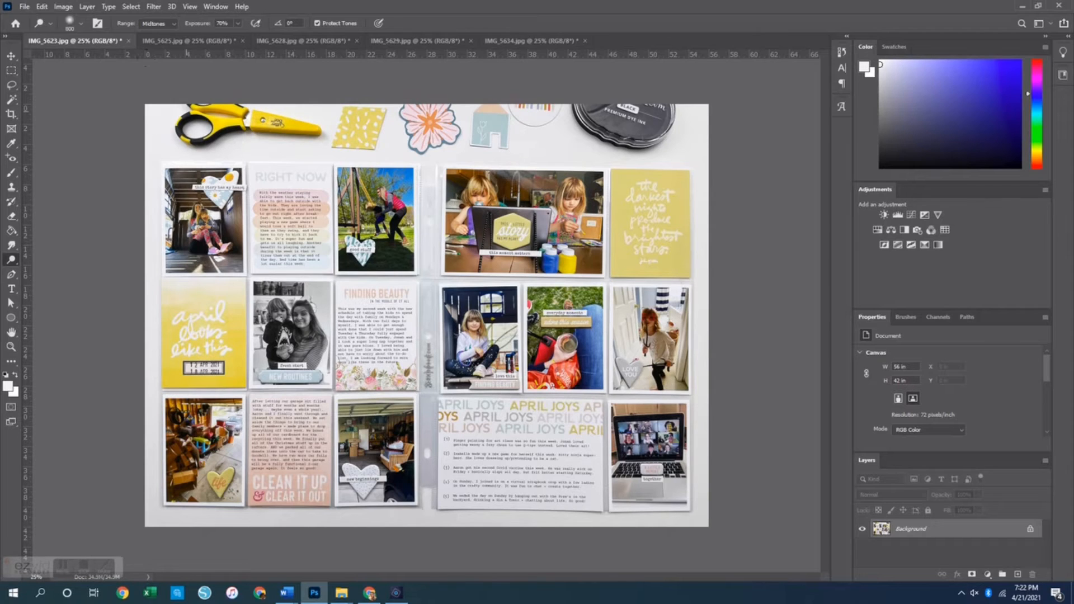
{"action": "left_click", "coordinate": [81, 25]}
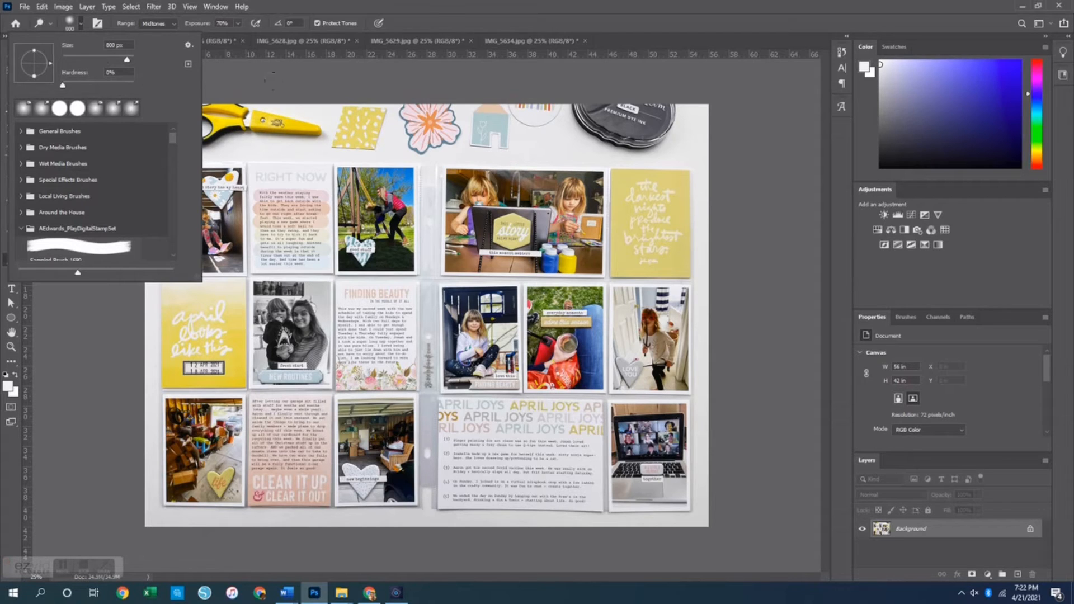
{"action": "left_click", "coordinate": [81, 24]}
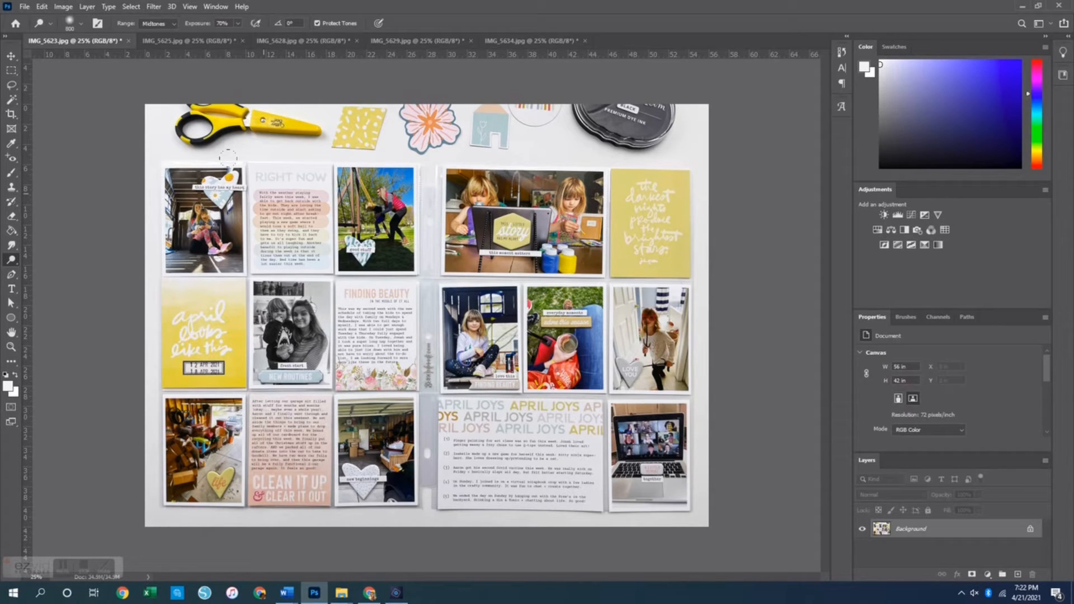
- Dodge the white background along the photo's lower and right edges with a 600 px brush
{"action": "key", "text": "bracketleft"}
{"action": "key", "text": "bracketleft"}
{"action": "key", "text": "bracketleft"}
{"action": "key", "text": "bracketleft"}
{"action": "key", "text": "bracketleft"}
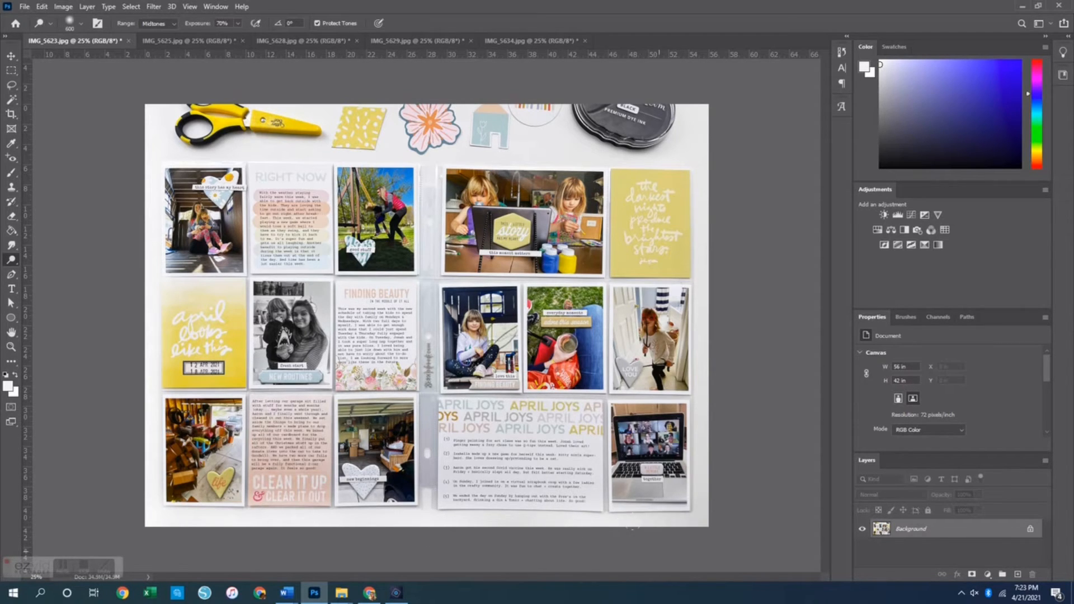
{"action": "left_click_drag", "start_coordinate": [587, 520], "coordinate": [694, 525]}
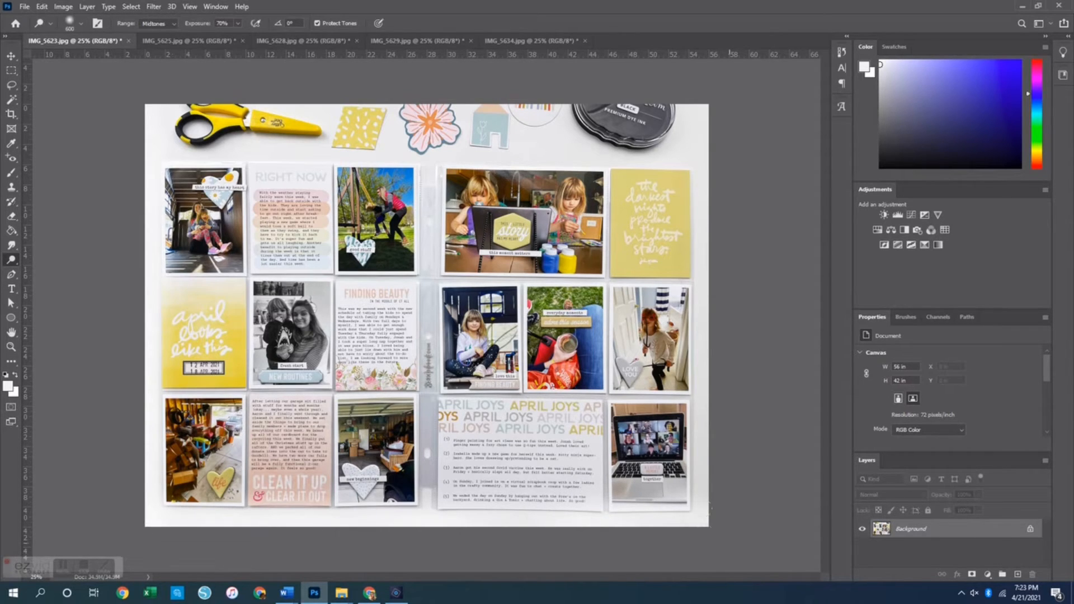
{"action": "left_click_drag", "start_coordinate": [712, 224], "coordinate": [710, 505]}
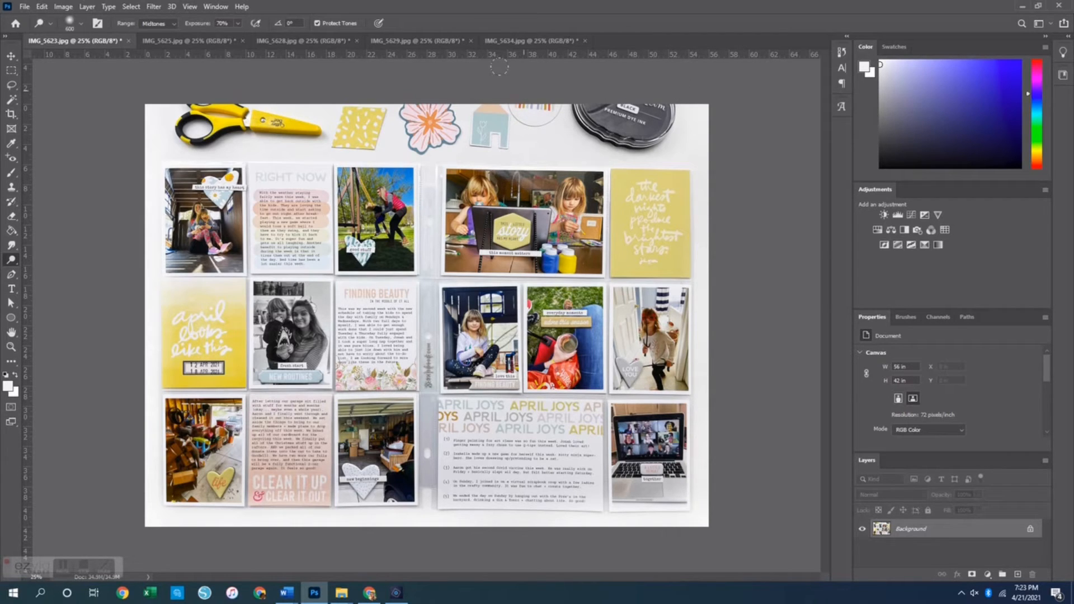
- Dodge the white background around the scissors, die-cuts and ink pad above the spread with a 300 px brush
{"action": "key", "text": "bracketleft"}
{"action": "key", "text": "bracketleft"}
{"action": "key", "text": "bracketleft"}
{"action": "mouse_move", "coordinate": [585, 147]}
{"action": "left_mouse_down"}
{"action": "mouse_move", "coordinate": [649, 137]}
{"action": "mouse_move", "coordinate": [608, 151]}
{"action": "left_mouse_up"}
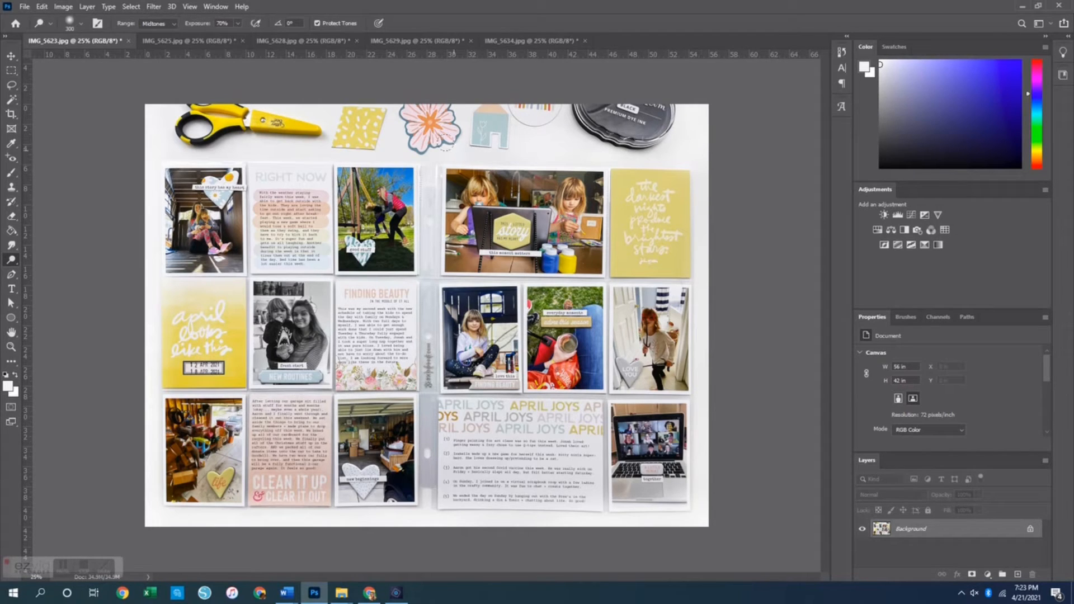
{"action": "mouse_move", "coordinate": [318, 145]}
{"action": "left_mouse_down"}
{"action": "mouse_move", "coordinate": [149, 132]}
{"action": "mouse_move", "coordinate": [157, 106]}
{"action": "left_mouse_up"}
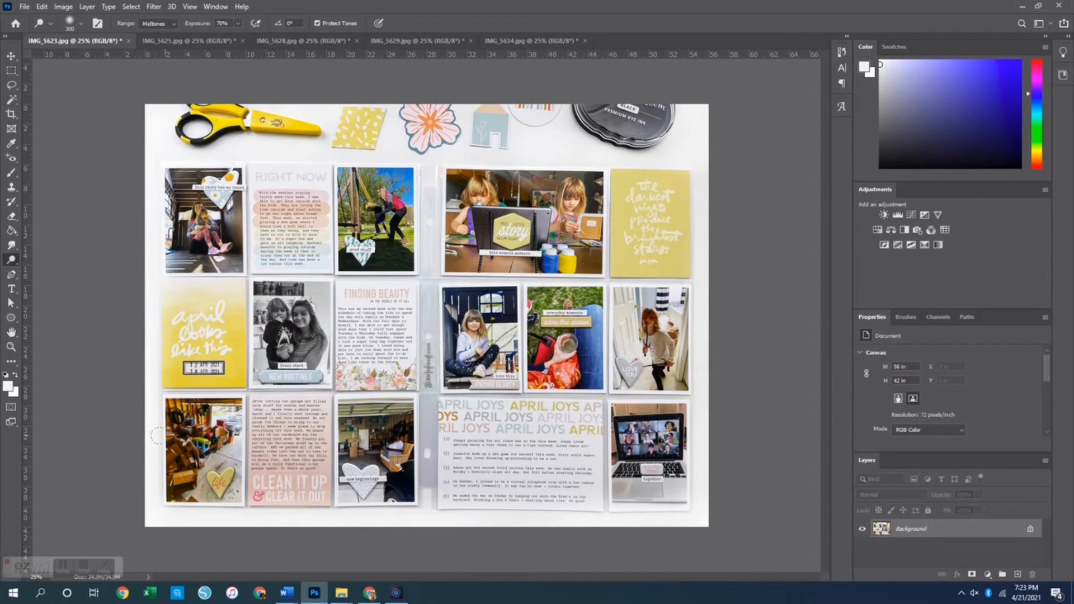
- Dodge the binder gutter between the two scrapbook pages with a 200 px brush
{"action": "key", "text": "bracketleft"}
{"action": "mouse_move", "coordinate": [427, 228]}
{"action": "left_mouse_down"}
{"action": "mouse_move", "coordinate": [421, 417]}
{"action": "mouse_move", "coordinate": [424, 404]}
{"action": "mouse_move", "coordinate": [431, 473]}
{"action": "left_mouse_up"}
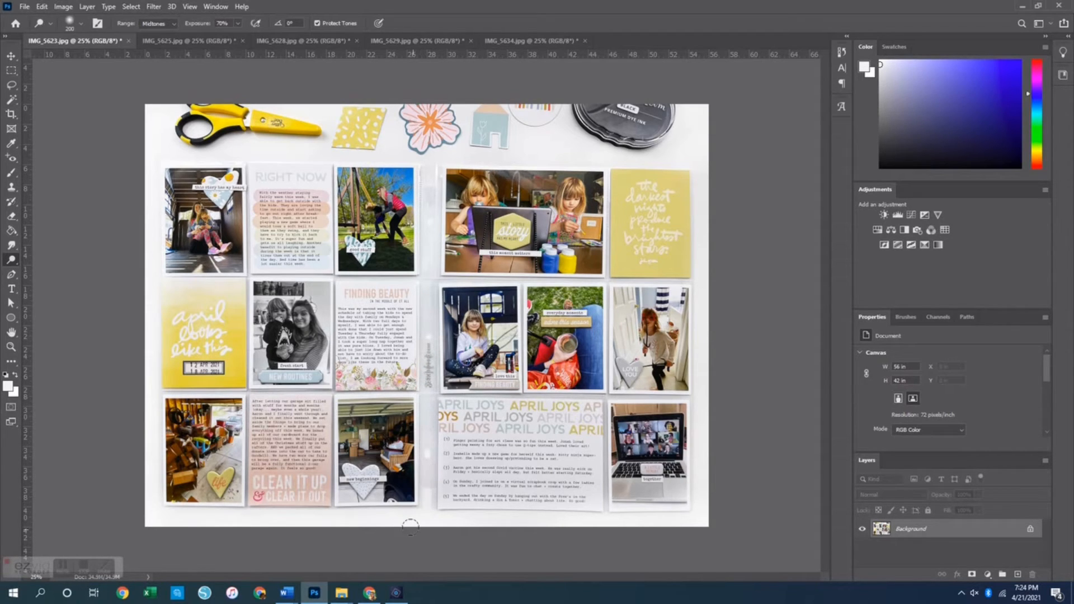
{"action": "left_click_drag", "start_coordinate": [433, 377], "coordinate": [434, 357]}
{"action": "left_click_drag", "start_coordinate": [427, 456], "coordinate": [415, 505]}
{"action": "left_click_drag", "start_coordinate": [423, 279], "coordinate": [428, 328]}
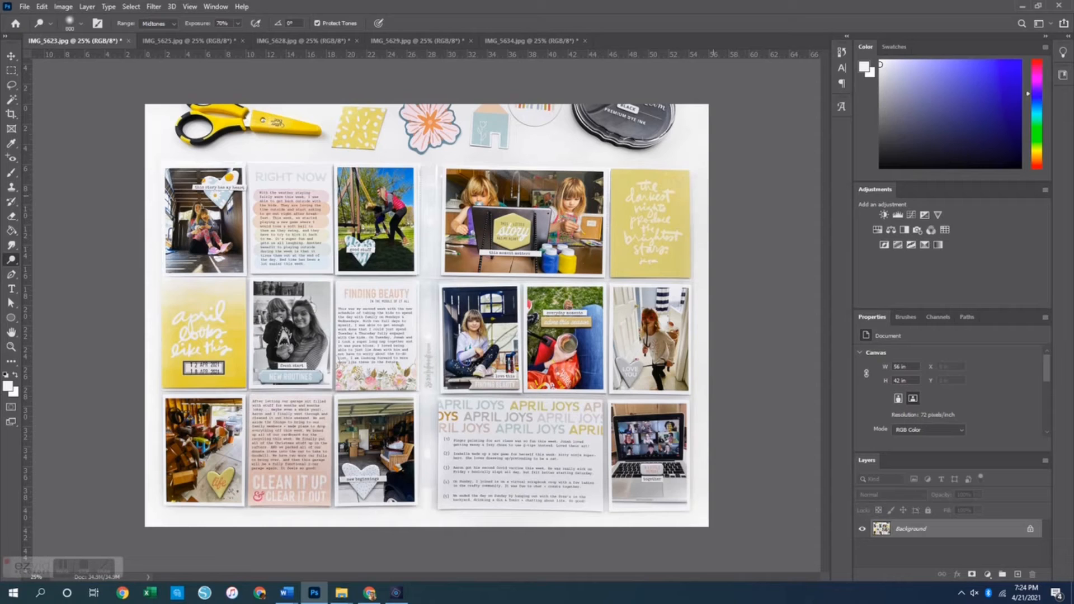
- Try dodging beside and over the yellow card at the photo's right edge, and undo the strokes
{"action": "left_click_drag", "start_coordinate": [714, 196], "coordinate": [708, 255]}
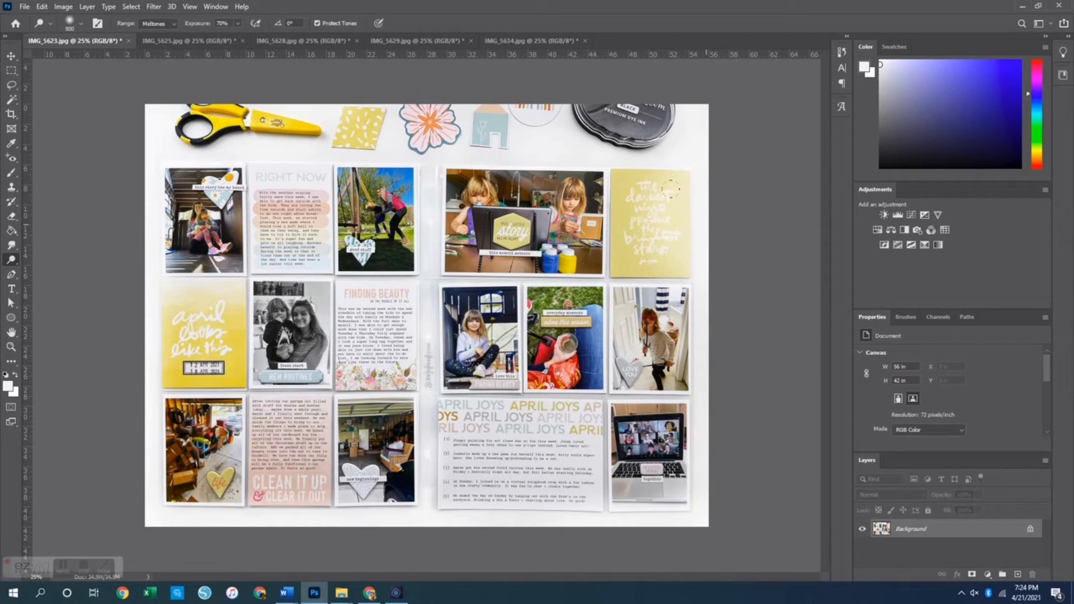
{"action": "key", "text": "ctrl+z"}
{"action": "key", "text": "ctrl+z"}
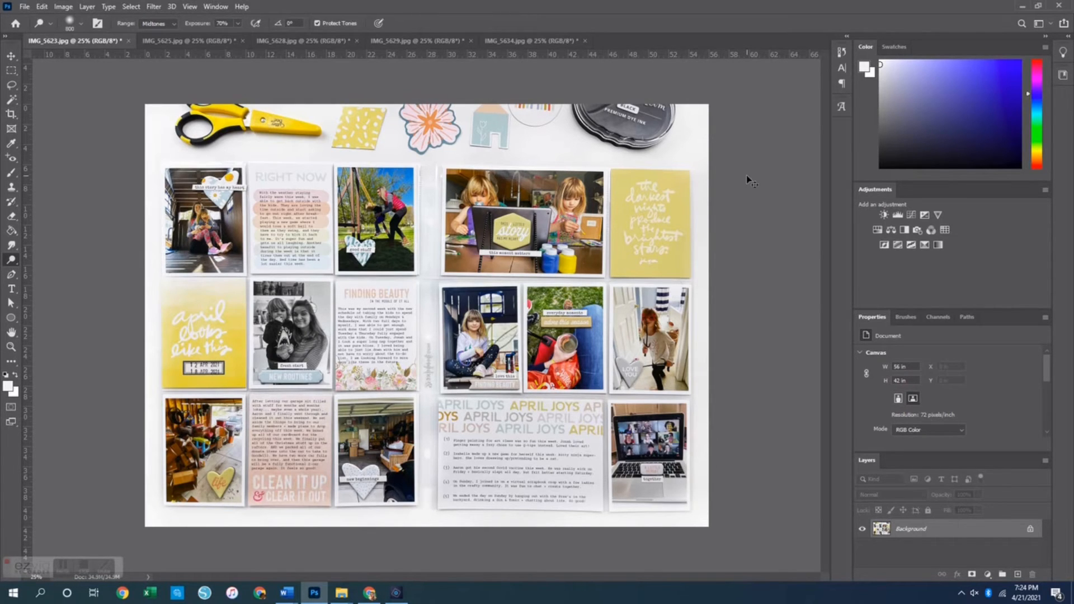
- Save the edited photo as a new JPEG named YT Image q.jpg
{"action": "key", "text": "ctrl+shift+s"}
{"action": "type", "text": "YT"}
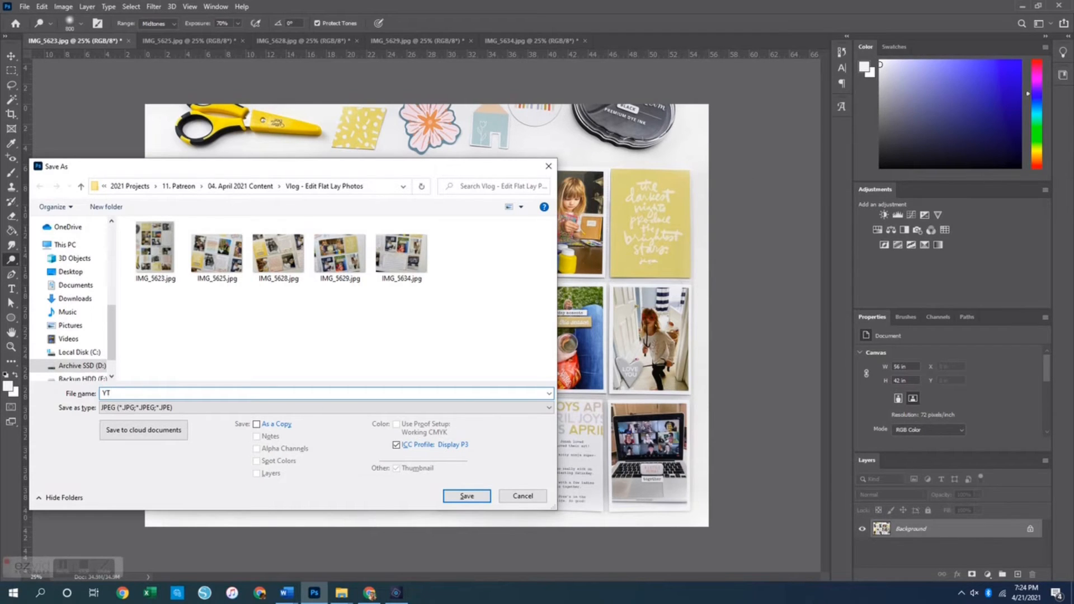
{"action": "type", "text": " Image"}
{"action": "key", "text": "Return"}
{"action": "key", "text": "Return"}
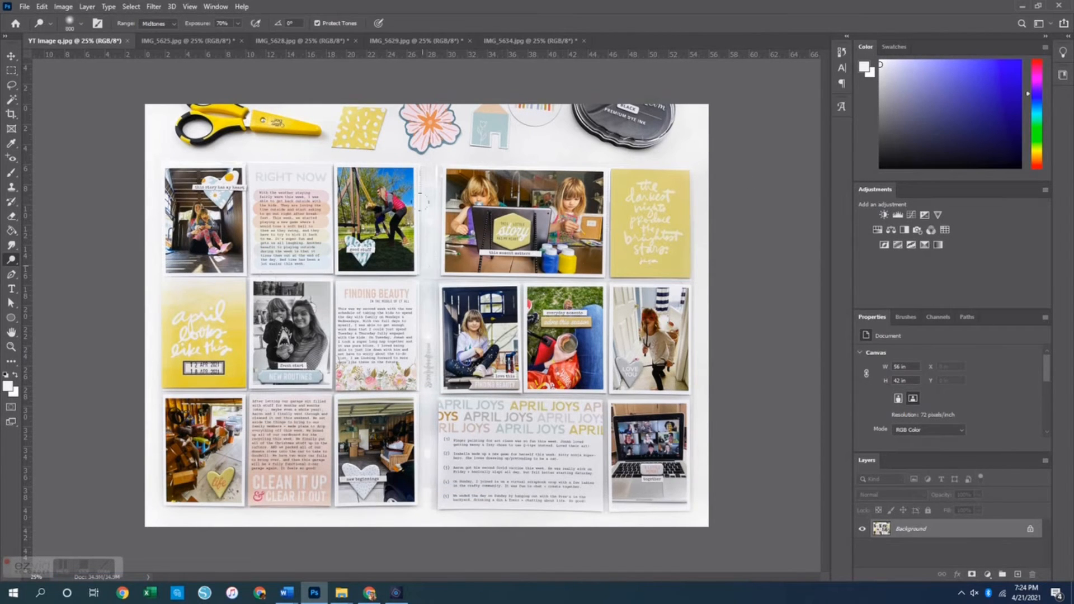
- Close IMG_5625.jpg, IMG_5628.jpg and IMG_5629.jpg, and switch to IMG_5634.jpg
{"action": "left_click", "coordinate": [184, 42]}
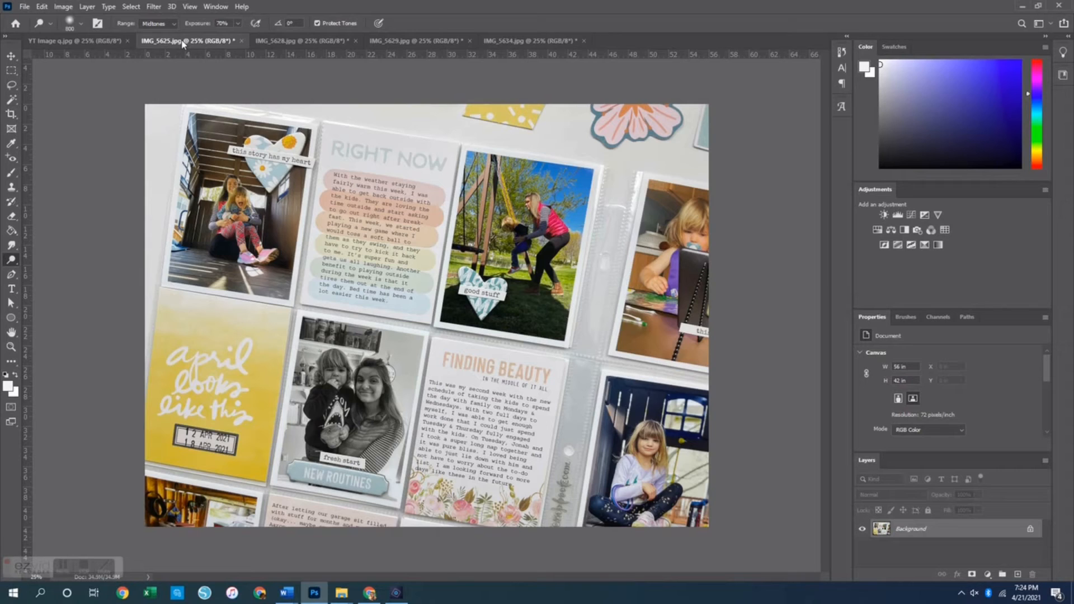
{"action": "left_click", "coordinate": [280, 42]}
{"action": "left_click", "coordinate": [234, 42]}
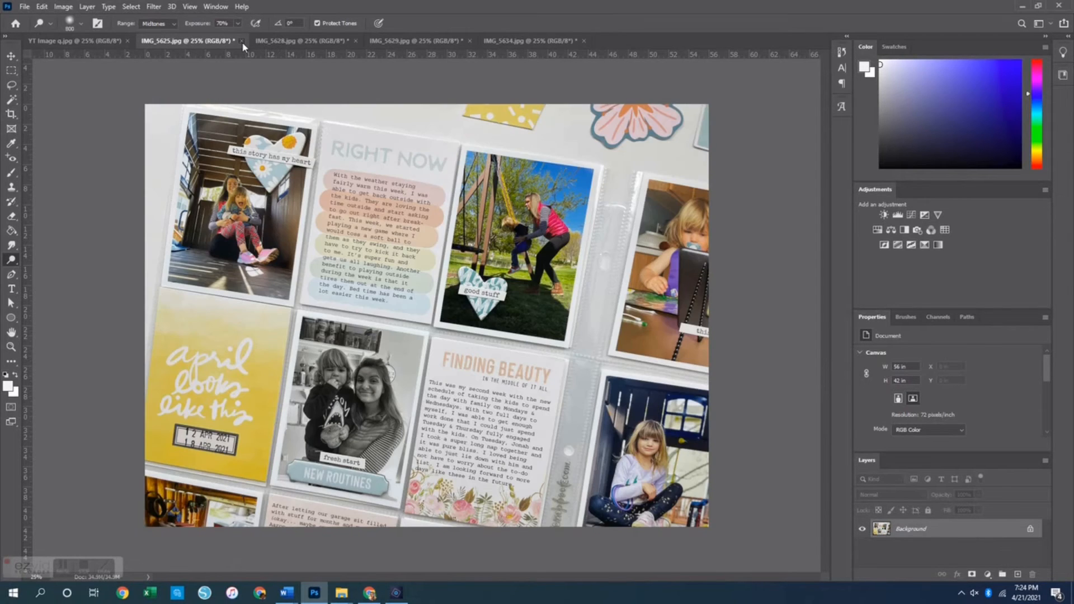
{"action": "left_click", "coordinate": [242, 41]}
{"action": "left_click", "coordinate": [242, 41]}
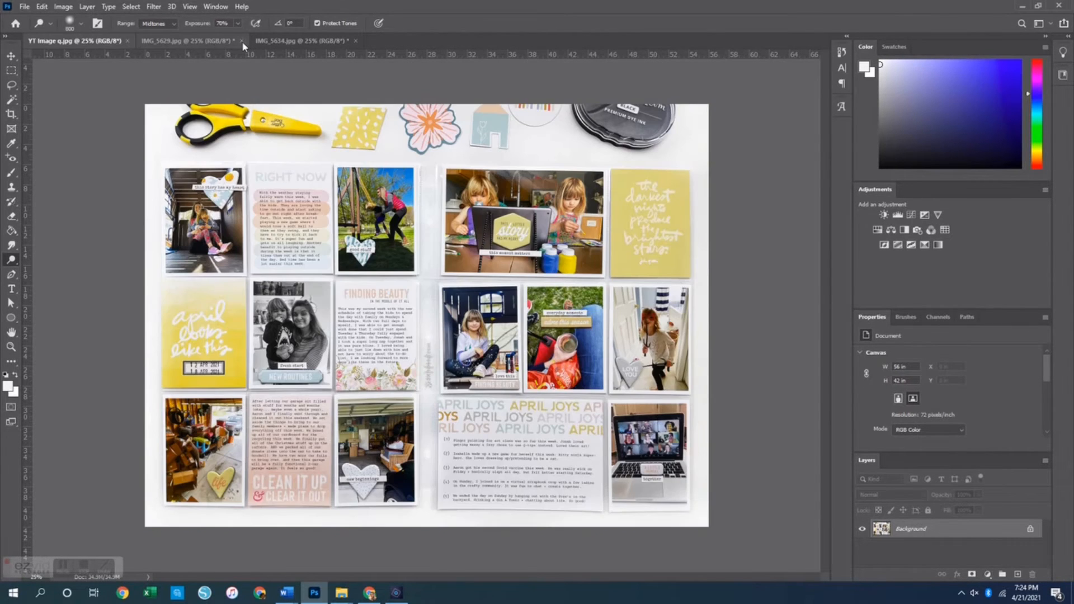
{"action": "left_click", "coordinate": [241, 41]}
{"action": "left_click", "coordinate": [200, 45]}
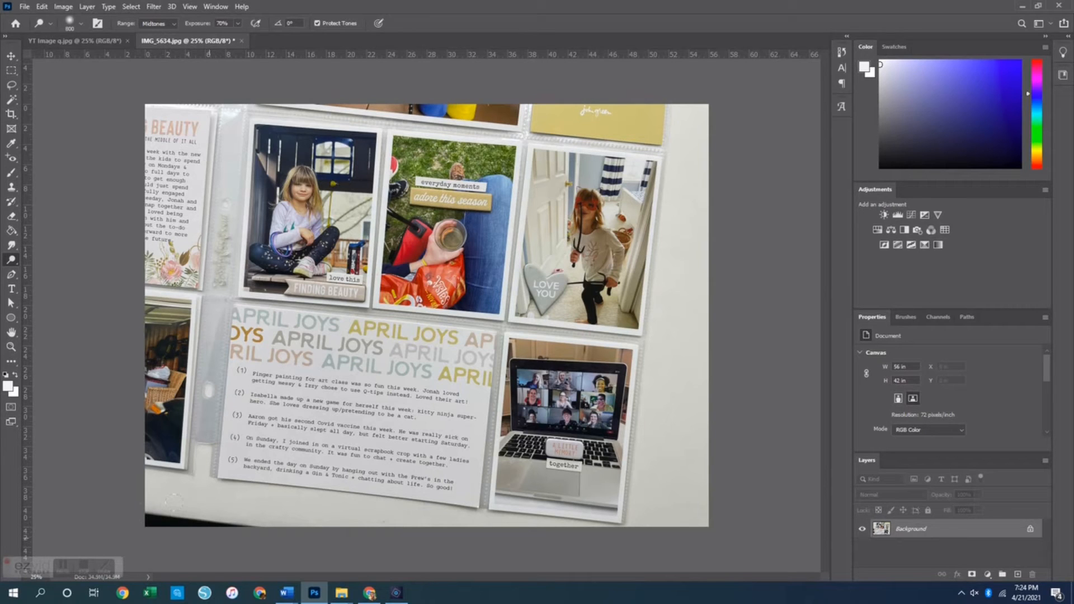
- Add a Brightness/Contrast adjustment layer with Brightness 24 and Contrast 11, and merge it into the background
{"action": "left_click", "coordinate": [885, 216]}
{"action": "left_click_drag", "start_coordinate": [948, 386], "coordinate": [959, 409]}
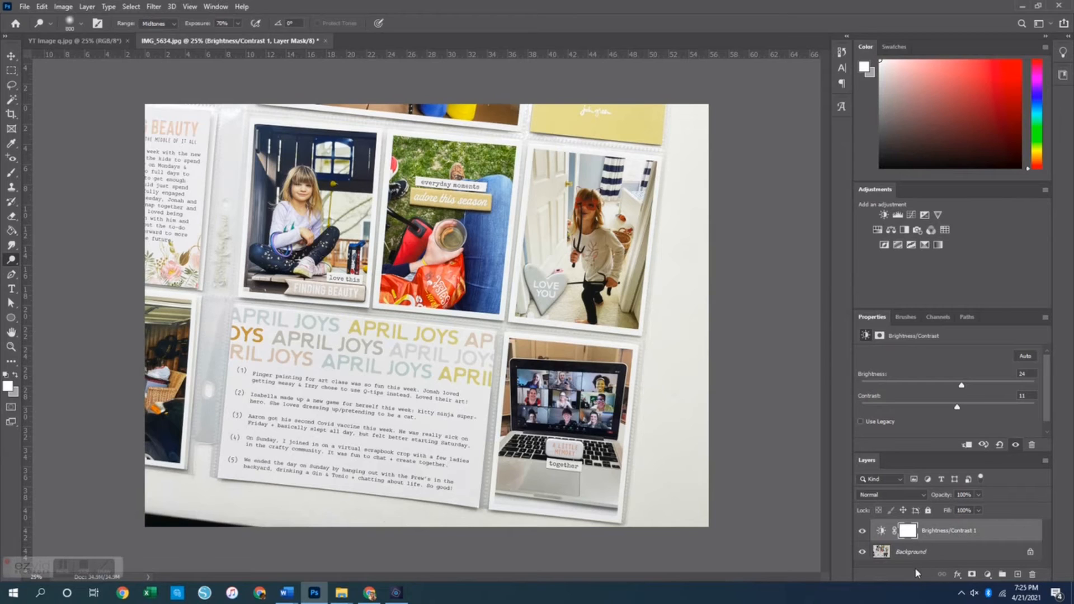
{"action": "key", "text": "ctrl+w"}
{"action": "left_click", "coordinate": [581, 222]}
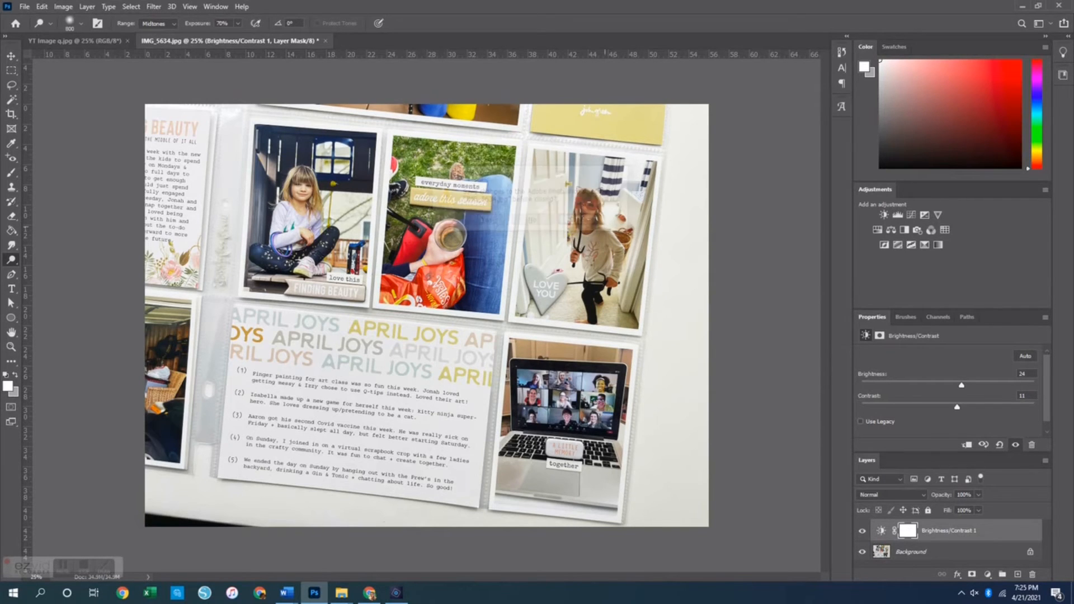
{"action": "key", "text": "Delete"}
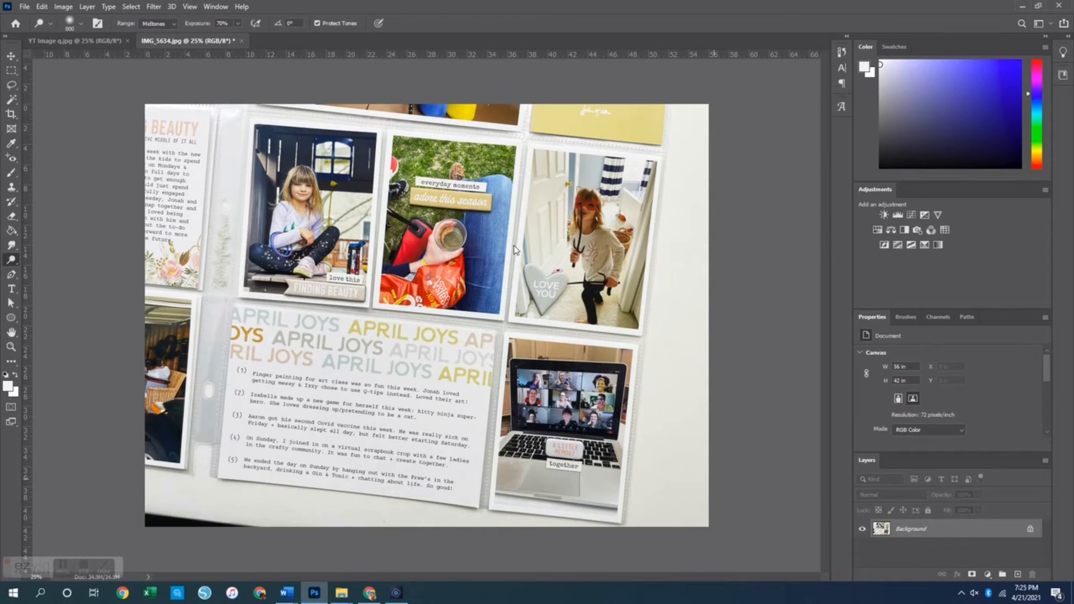
- Open the Camera Raw Filter and set the white balance by sampling the white background beside the laptop photo
{"action": "key", "text": "ctrl+shift+a"}
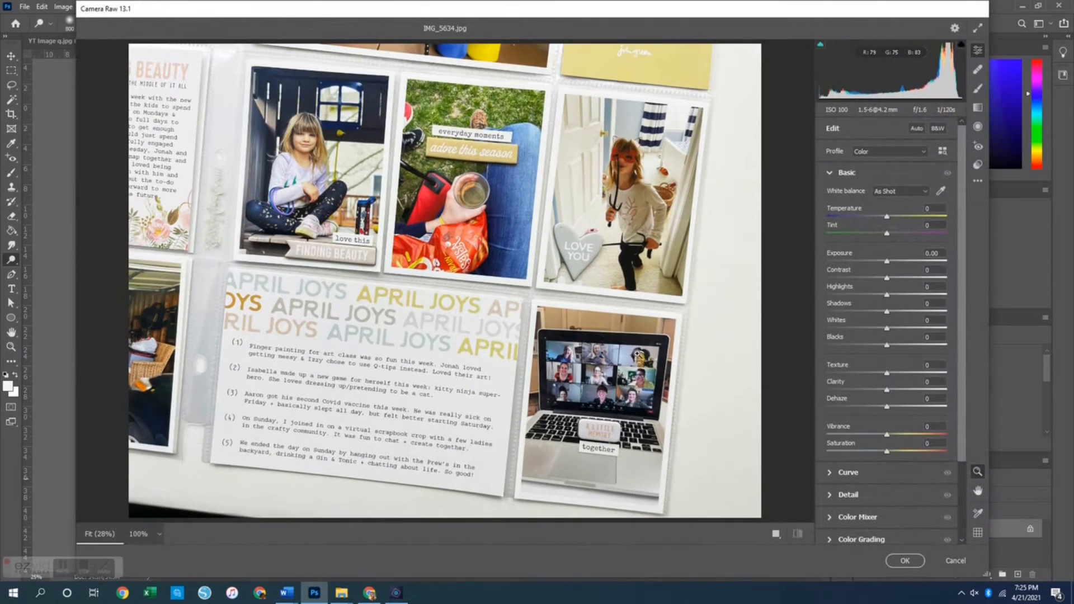
{"action": "left_click", "coordinate": [942, 192]}
{"action": "left_click", "coordinate": [729, 310]}
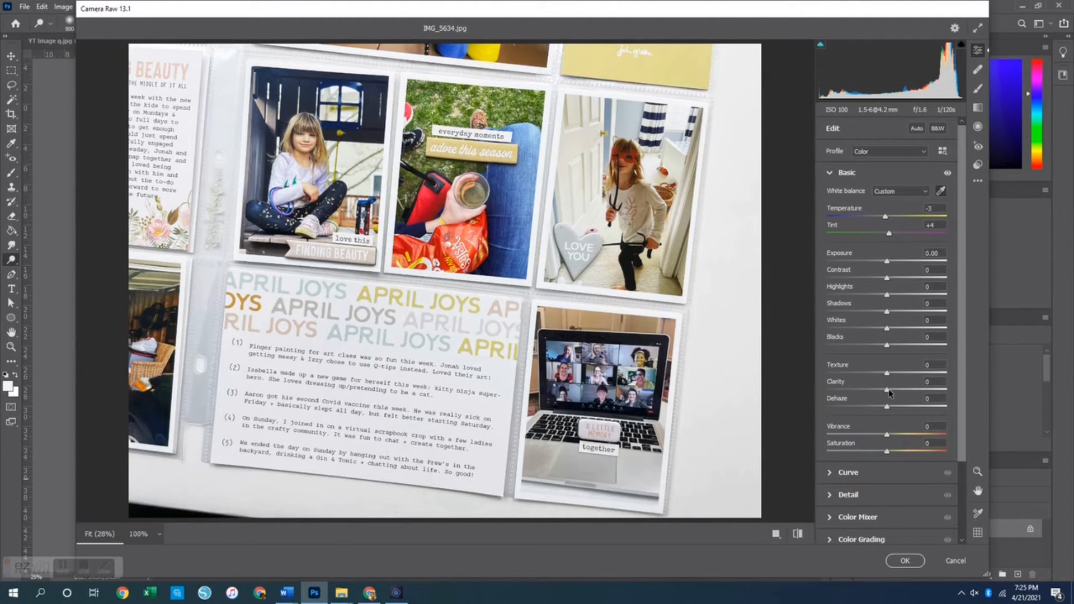
- Set Clarity to 5, Dehaze to 3 and Vibrance to 3, and apply the Camera Raw Filter
{"action": "left_click", "coordinate": [929, 382]}
{"action": "type", "text": "5"}
{"action": "key", "text": "Tab"}
{"action": "type", "text": "3"}
{"action": "key", "text": "Tab"}
{"action": "type", "text": "3"}
{"action": "key", "text": "Tab"}
{"action": "key", "text": "Return"}
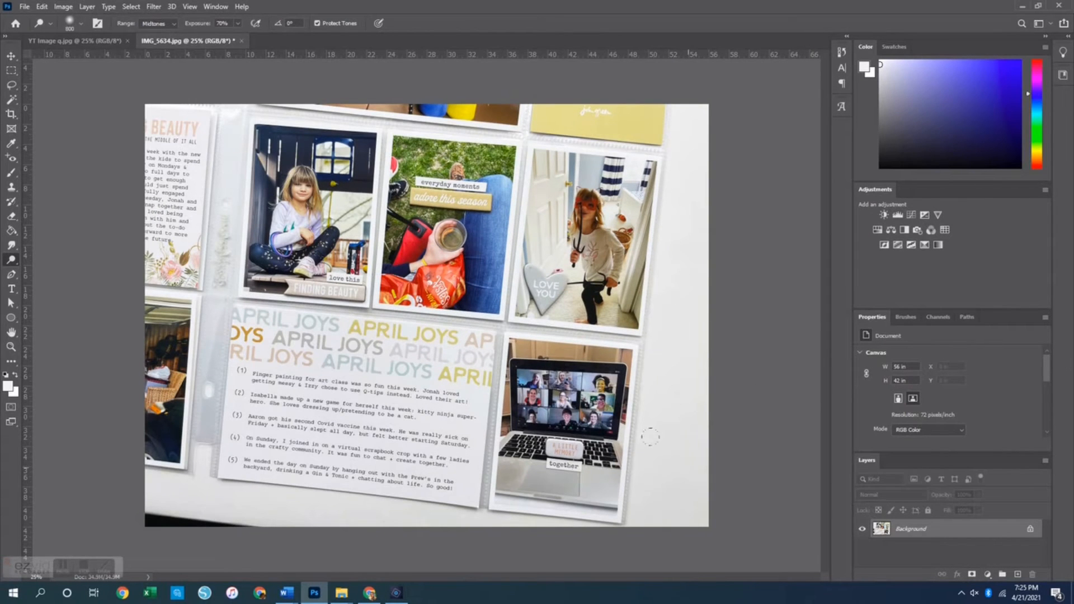
- Dodge the white background along the right side and lower edge of the IMG_5634.jpg photo
{"action": "mouse_move", "coordinate": [654, 442]}
{"action": "left_mouse_down"}
{"action": "mouse_move", "coordinate": [653, 481]}
{"action": "mouse_move", "coordinate": [694, 480]}
{"action": "left_mouse_up"}
{"action": "mouse_move", "coordinate": [698, 208]}
{"action": "left_mouse_down"}
{"action": "mouse_move", "coordinate": [670, 260]}
{"action": "mouse_move", "coordinate": [689, 314]}
{"action": "left_mouse_up"}
{"action": "left_click_drag", "start_coordinate": [620, 448], "coordinate": [649, 493]}
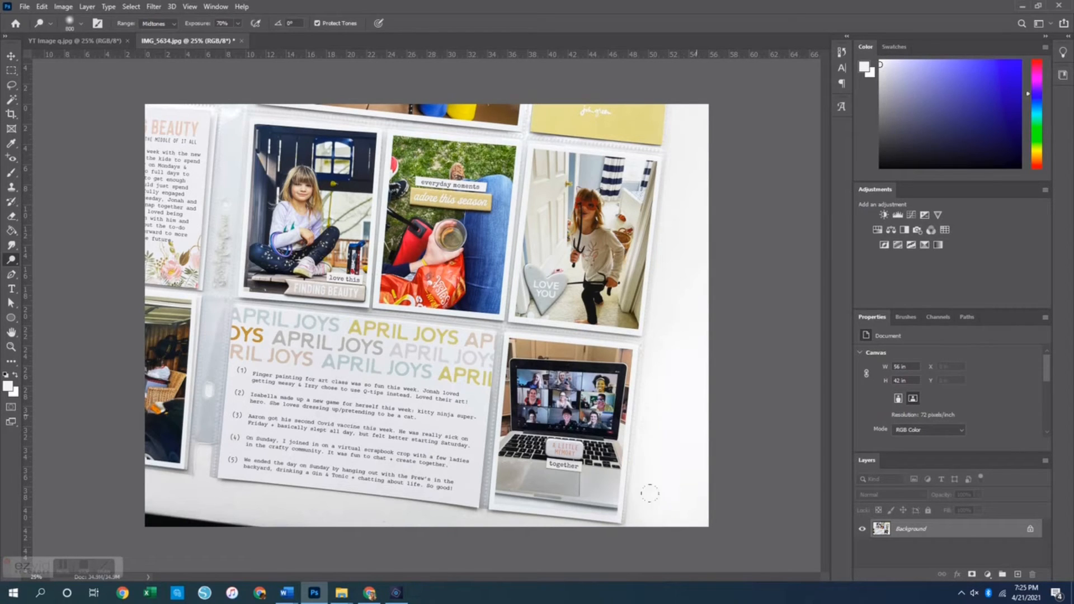
{"action": "mouse_move", "coordinate": [302, 512]}
{"action": "left_mouse_down"}
{"action": "mouse_move", "coordinate": [154, 510]}
{"action": "mouse_move", "coordinate": [167, 492]}
{"action": "mouse_move", "coordinate": [269, 515]}
{"action": "left_mouse_up"}
{"action": "left_click_drag", "start_coordinate": [139, 490], "coordinate": [530, 509]}
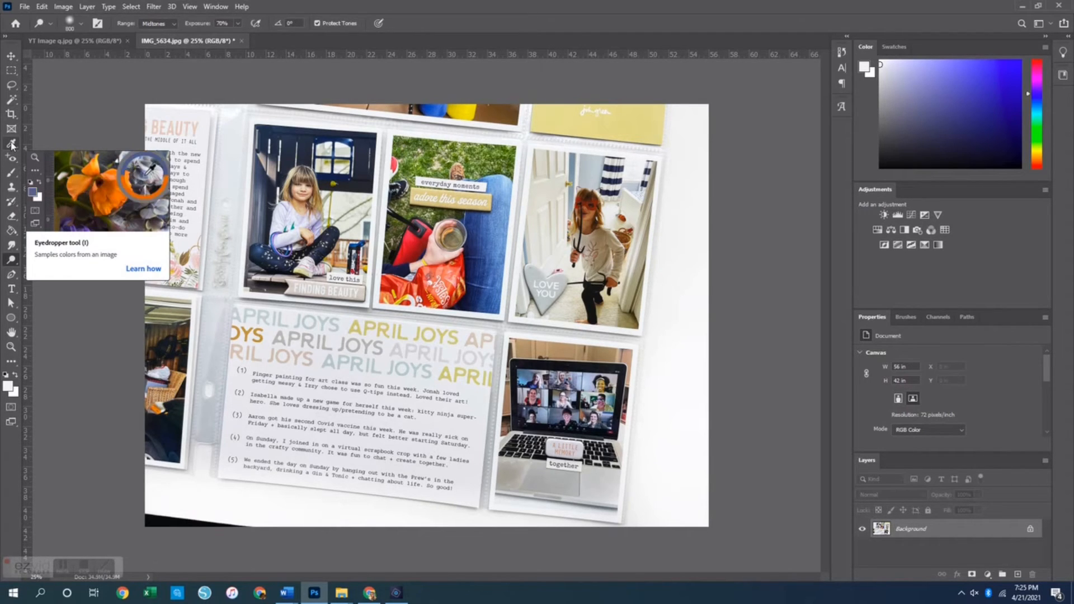
- Sample the white background colour, brush it over the dark strip at the photo's lower-left corner, and return to the Dodge tool
{"action": "left_click", "coordinate": [12, 145]}
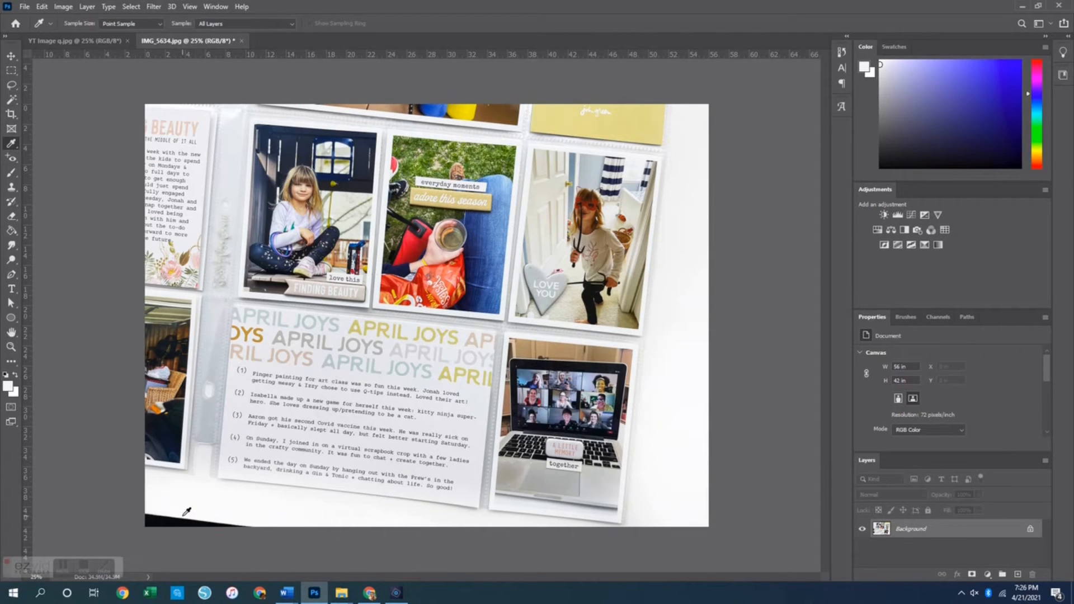
{"action": "left_click", "coordinate": [186, 513]}
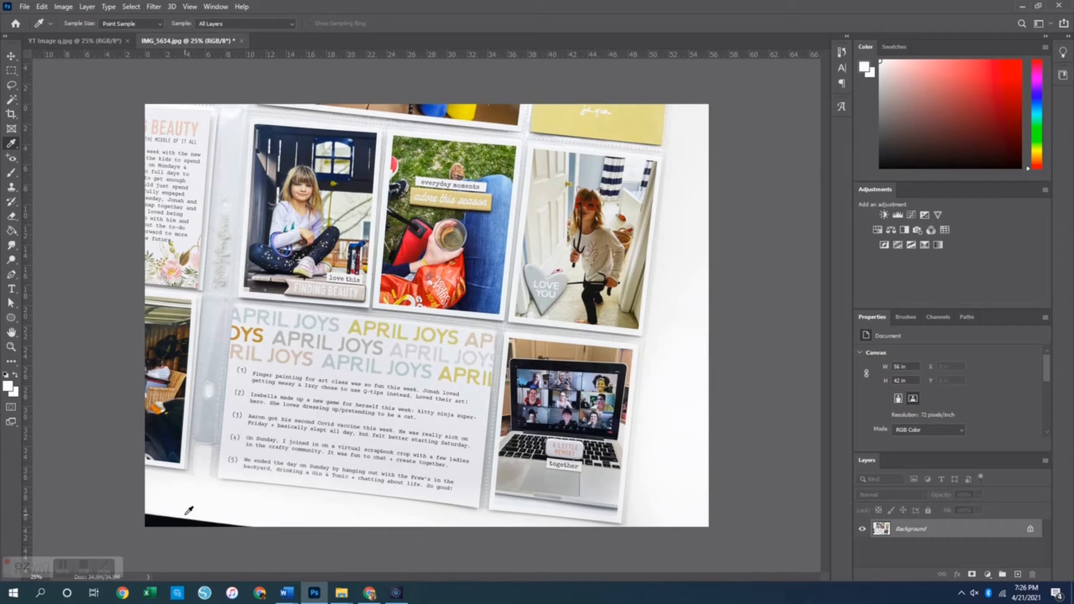
{"action": "left_click", "coordinate": [11, 177]}
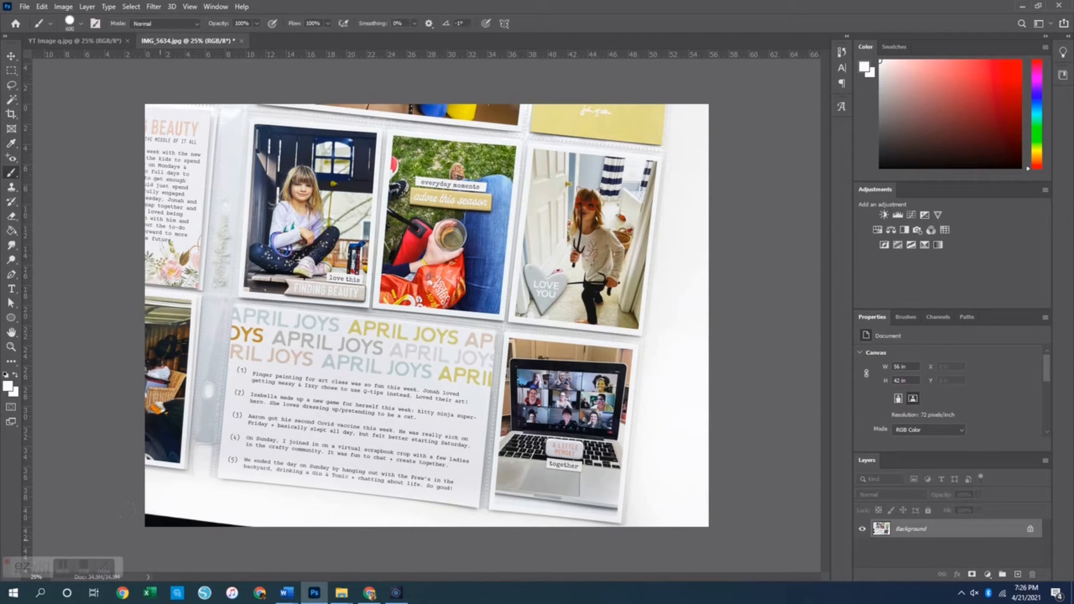
{"action": "left_click_drag", "start_coordinate": [156, 540], "coordinate": [226, 547]}
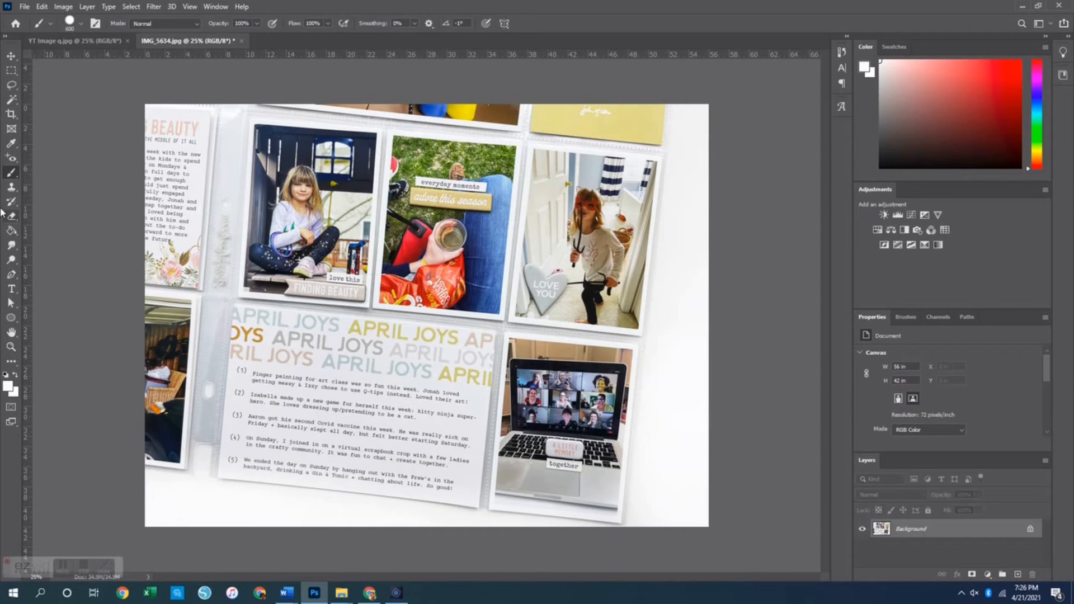
{"action": "left_click", "coordinate": [12, 261]}
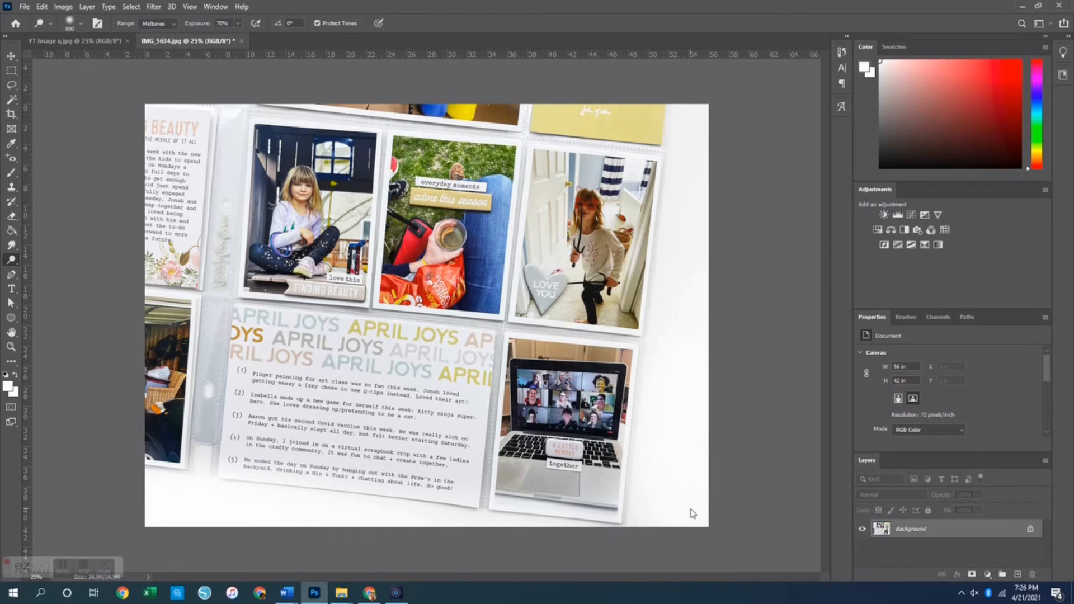
- Save the edited close-up as a new JPEG named YT Image 2.jpg
{"action": "key", "text": "ctrl+shift+s"}
{"action": "type", "text": "YT Image "}
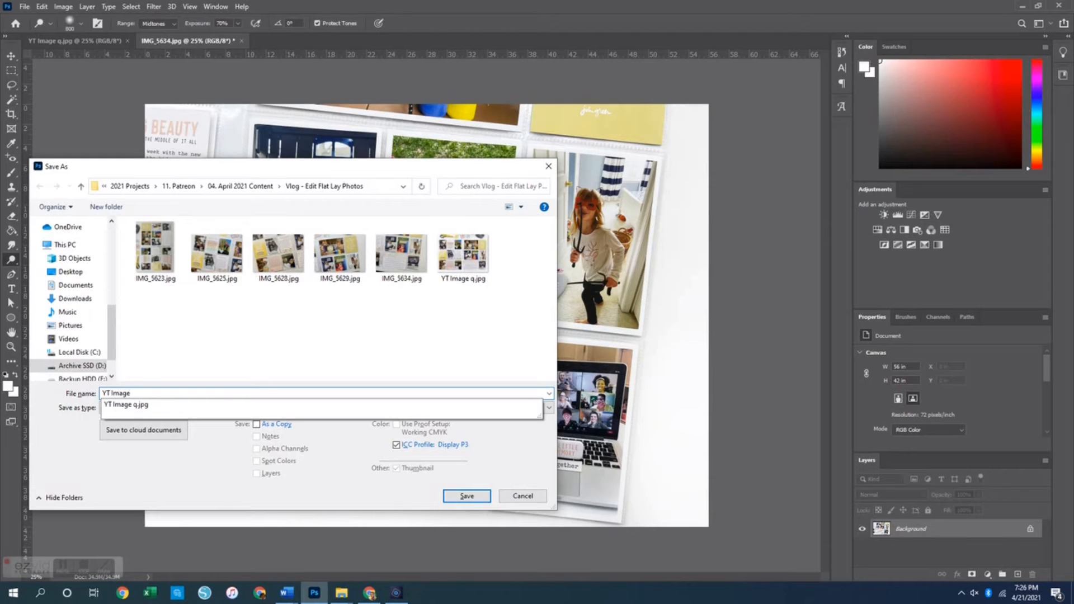
{"action": "type", "text": "2"}
{"action": "key", "text": "Return"}
{"action": "key", "text": "Return"}
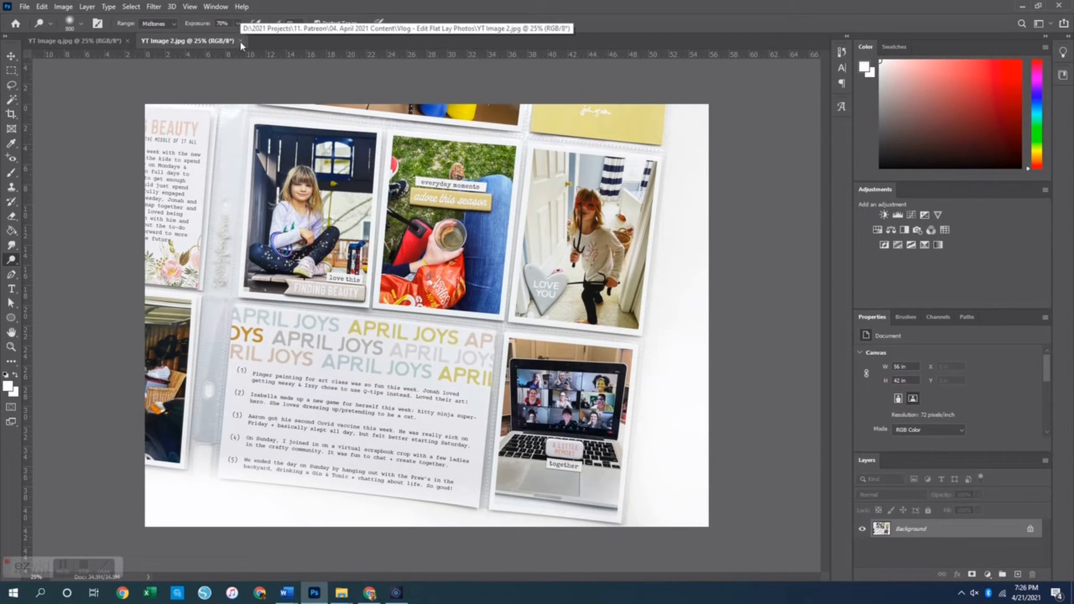
- Close both saved images and switch to Photoshop Elements
{"action": "left_click", "coordinate": [240, 41]}
{"action": "left_click", "coordinate": [128, 41]}
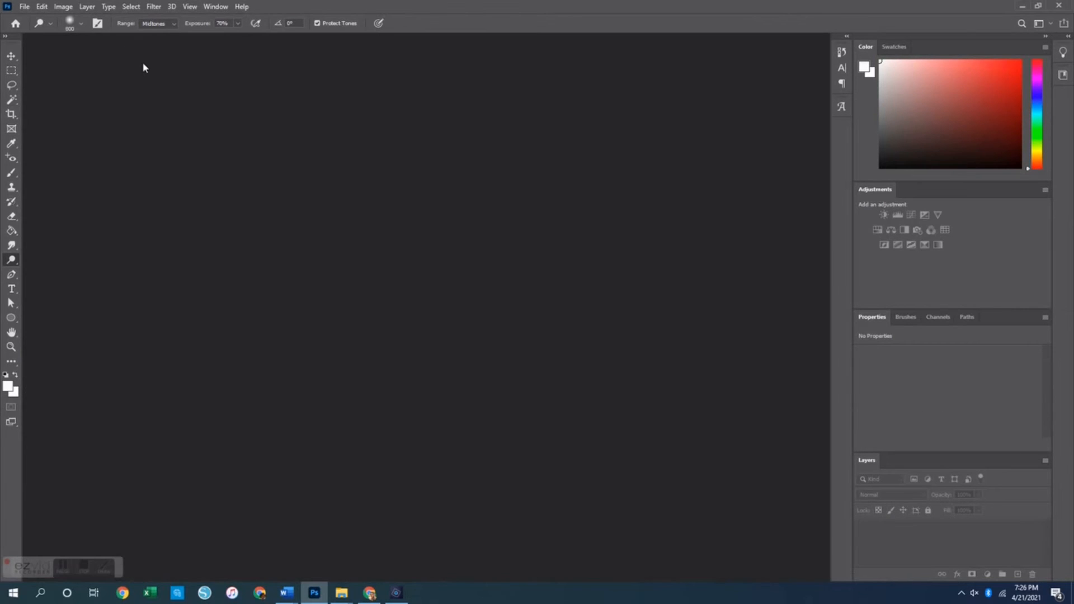
{"action": "left_click", "coordinate": [397, 597]}
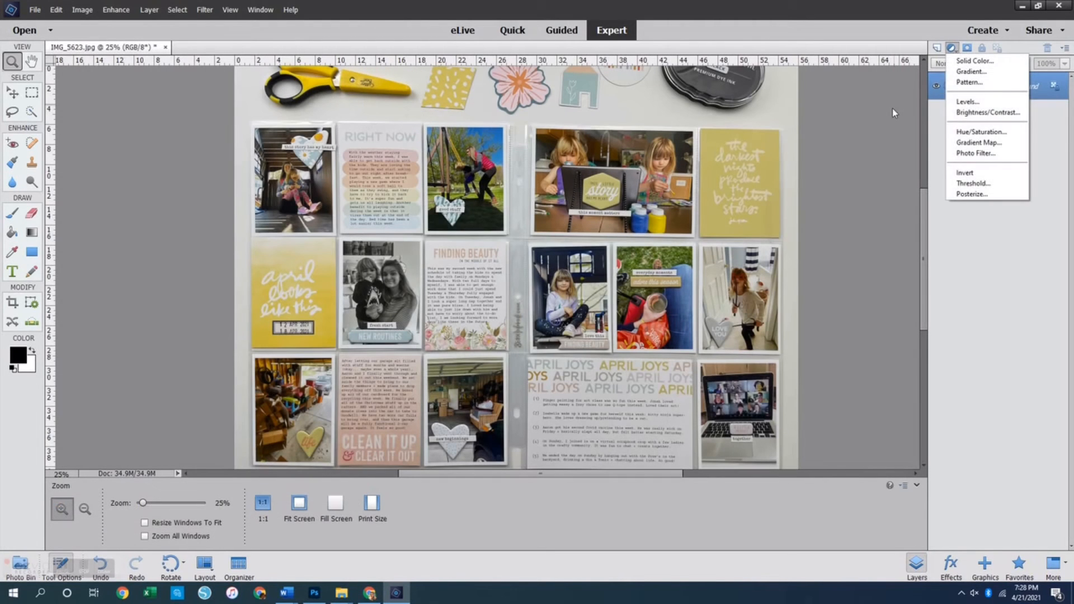
{"action": "left_click", "coordinate": [958, 155]}
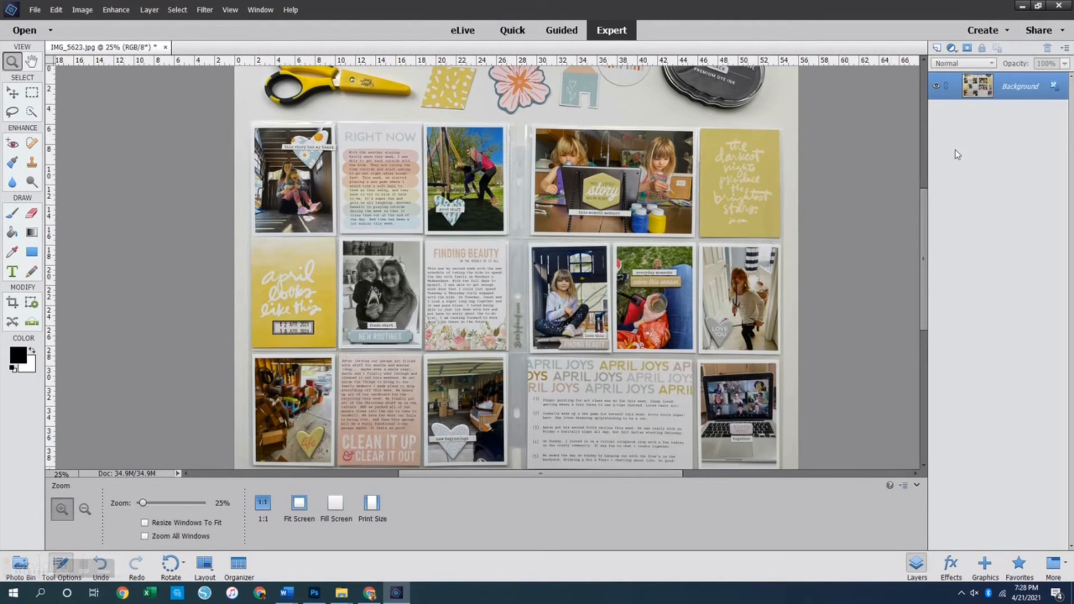
{"action": "scroll", "coordinate": [622, 239], "scroll_direction": "up", "scroll_amount": 3}
{"action": "scroll", "coordinate": [621, 239], "scroll_direction": "down", "scroll_amount": 4}
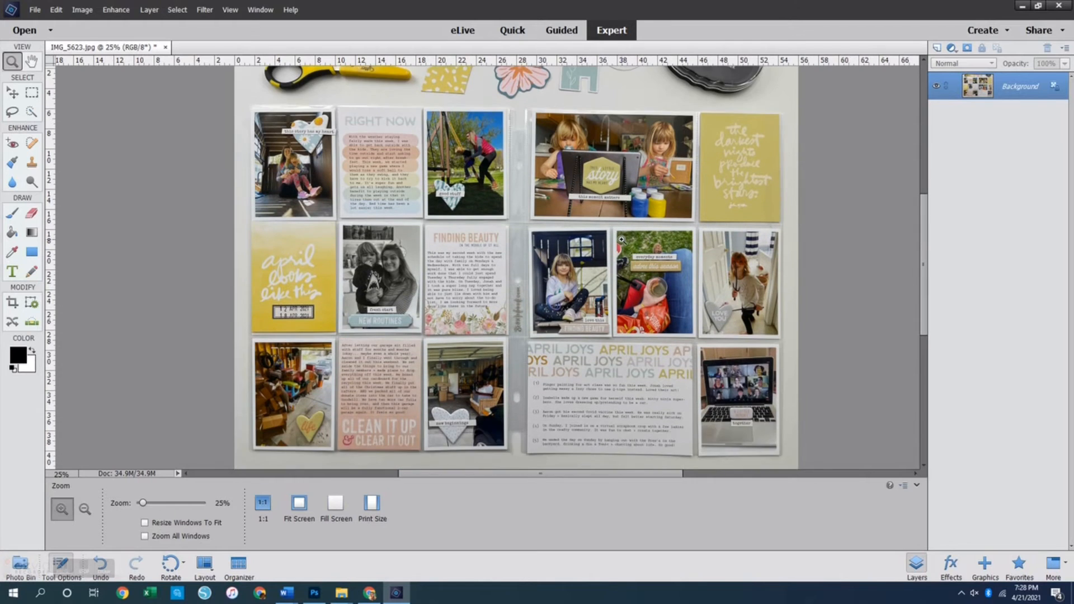
{"action": "scroll", "coordinate": [622, 239], "scroll_direction": "up", "scroll_amount": 1}
{"action": "scroll", "coordinate": [621, 239], "scroll_direction": "up", "scroll_amount": 1}
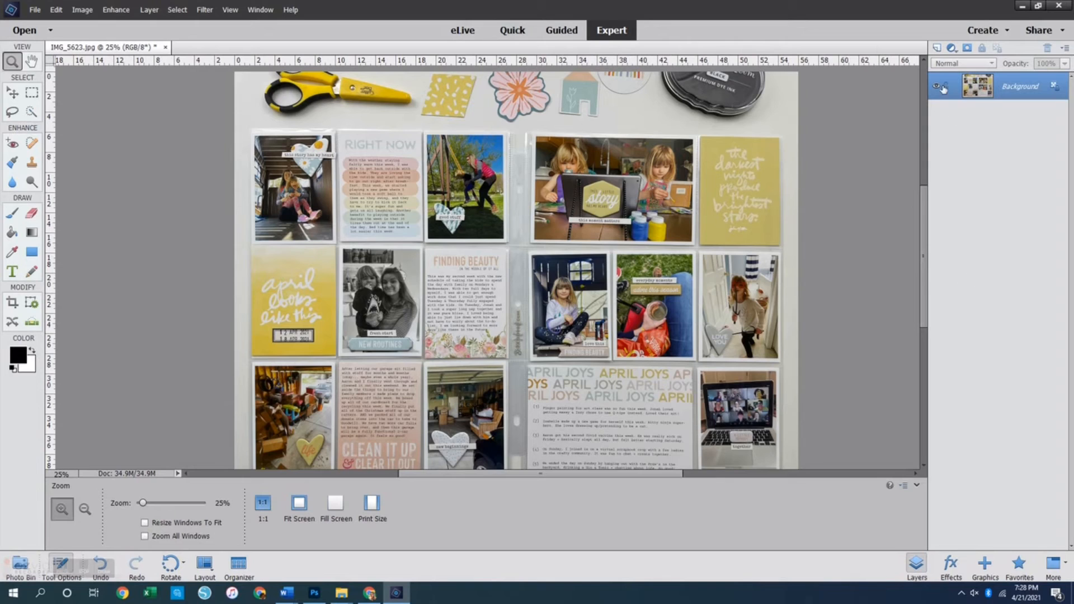
- Add a Brightness/Contrast adjustment layer above the photo with brightness 34 and slightly raised contrast
{"action": "left_click", "coordinate": [952, 49]}
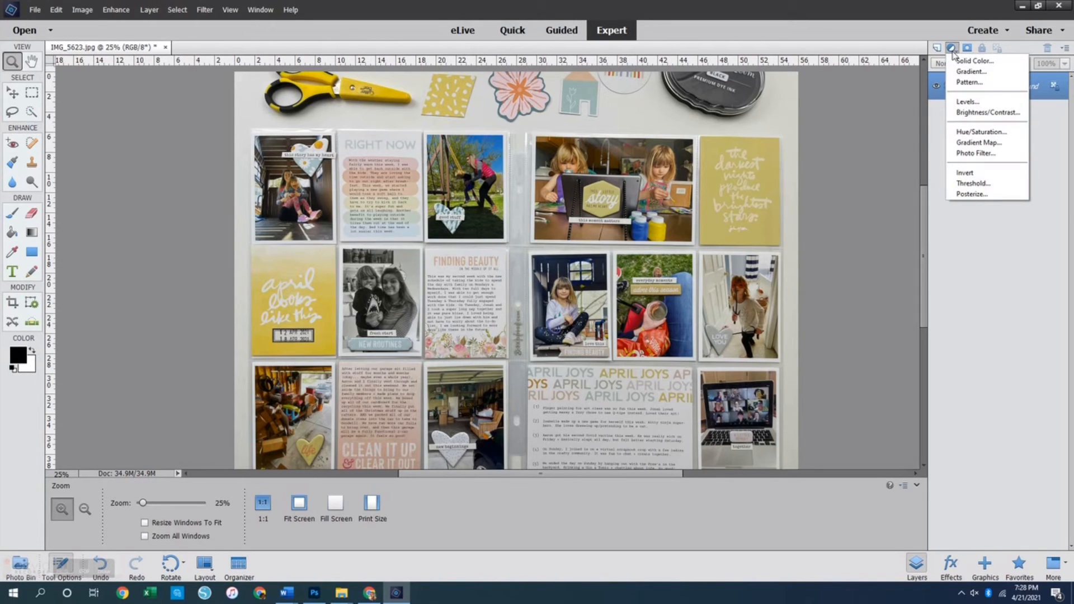
{"action": "left_click", "coordinate": [986, 114]}
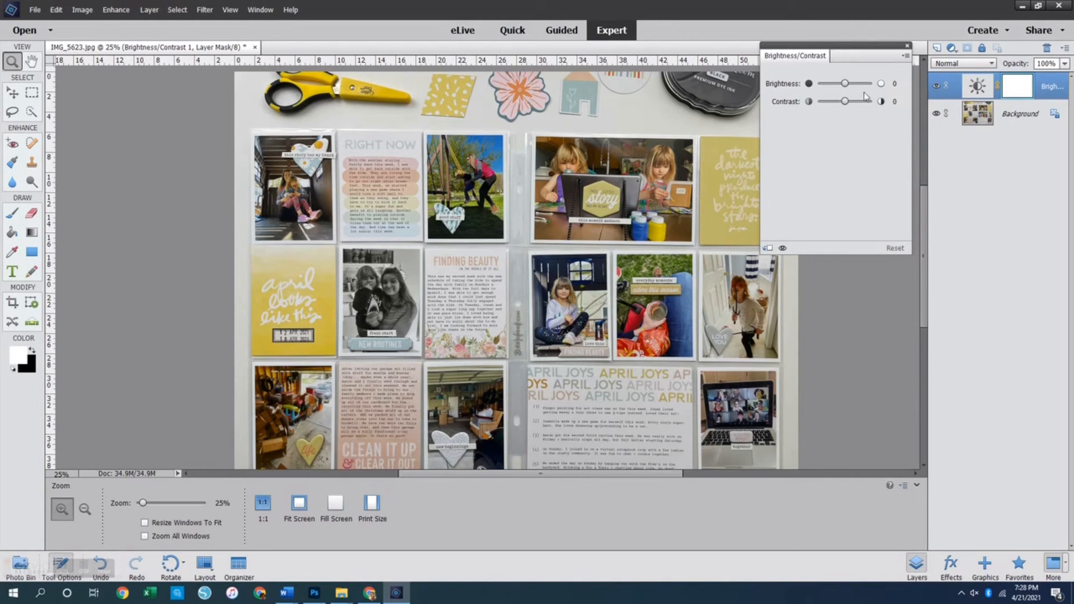
{"action": "left_click_drag", "start_coordinate": [848, 86], "coordinate": [853, 85]}
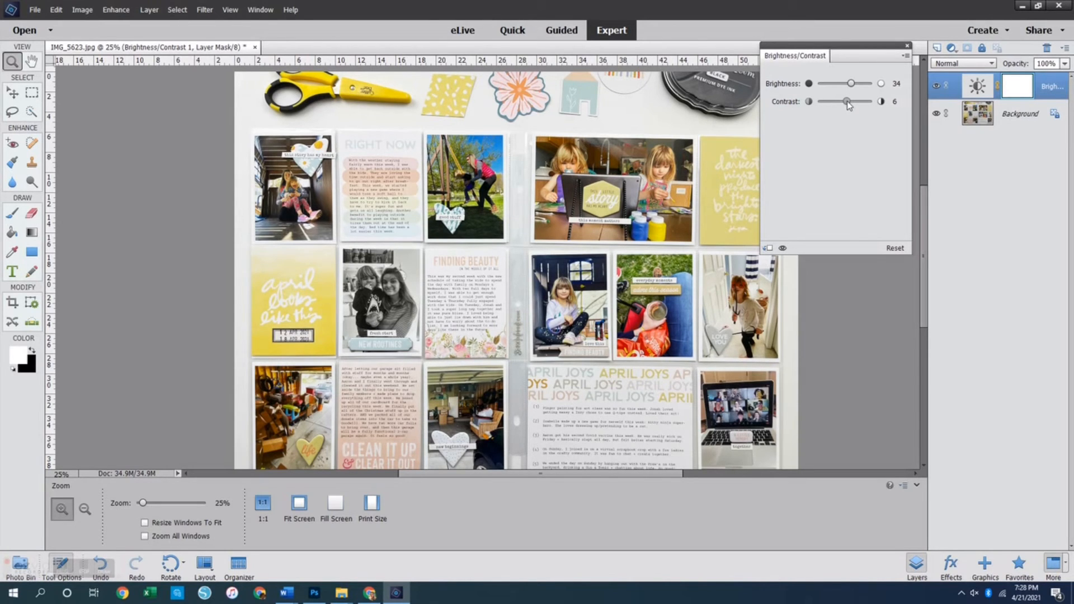
{"action": "left_click_drag", "start_coordinate": [846, 105], "coordinate": [848, 106]}
{"action": "left_click", "coordinate": [908, 45]}
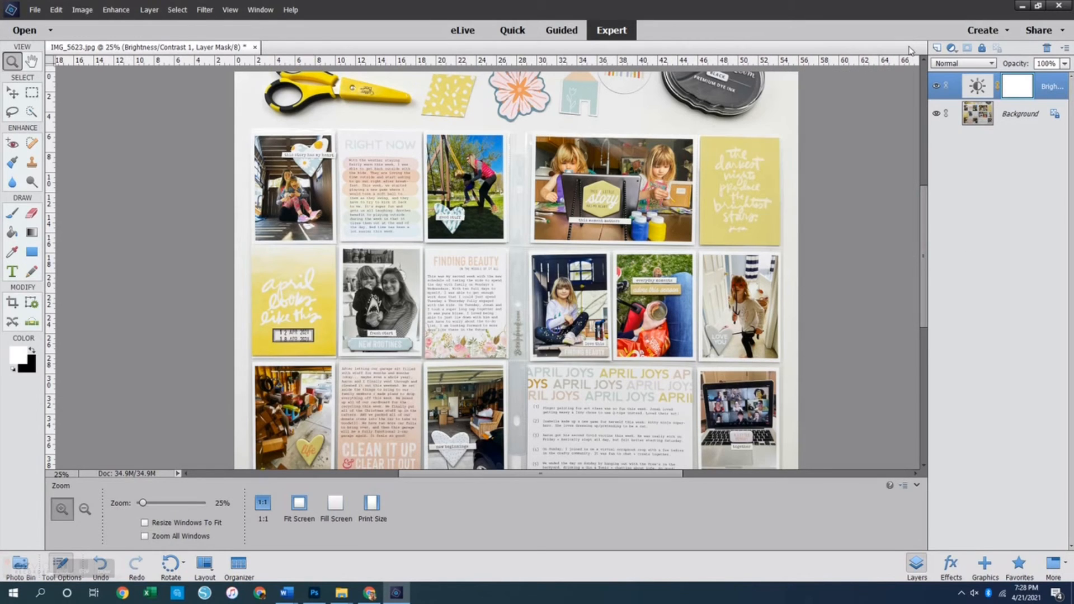
- Merge the Brightness/Contrast adjustment layer into the Background layer
{"action": "left_click", "coordinate": [1011, 119], "text": "shift"}
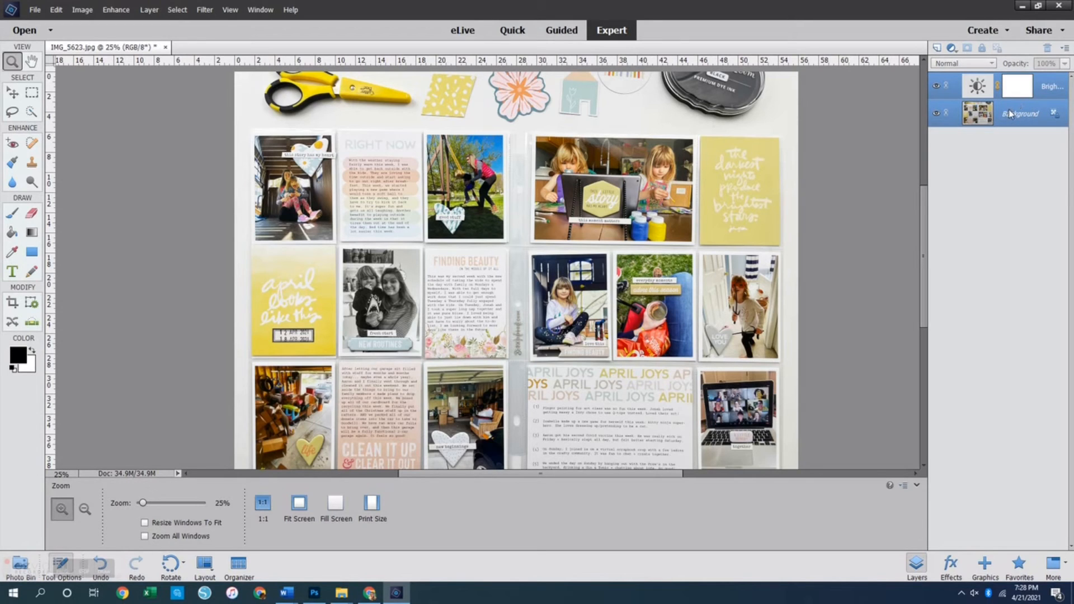
{"action": "right_click", "coordinate": [1010, 113]}
{"action": "left_click", "coordinate": [1012, 166]}
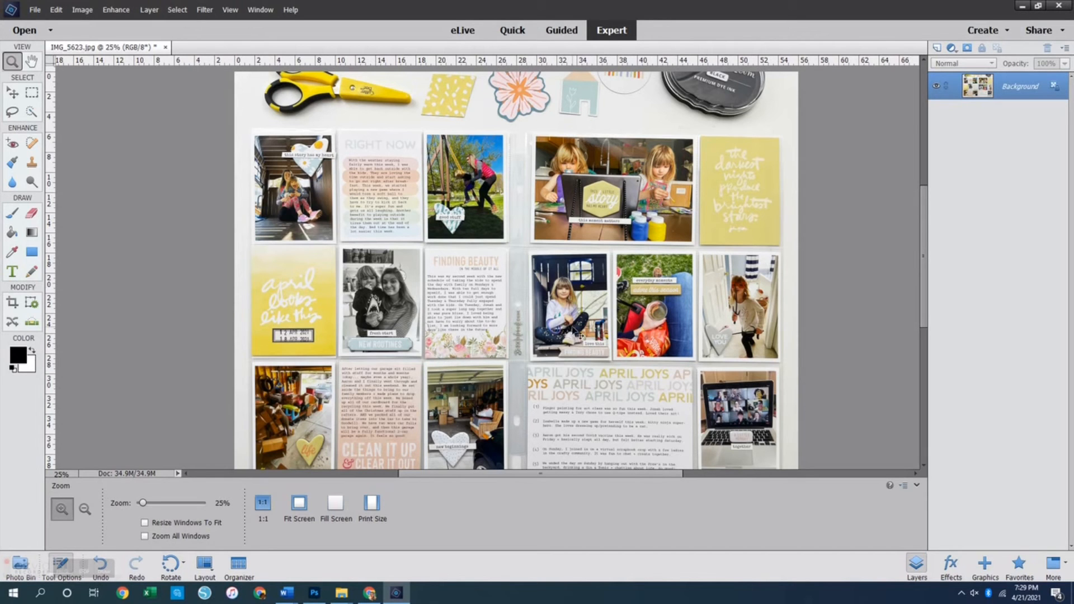
- Save the photo as a JPEG over the existing IMG_5623.jpg and close it
{"action": "key", "text": "ctrl+shift+s"}
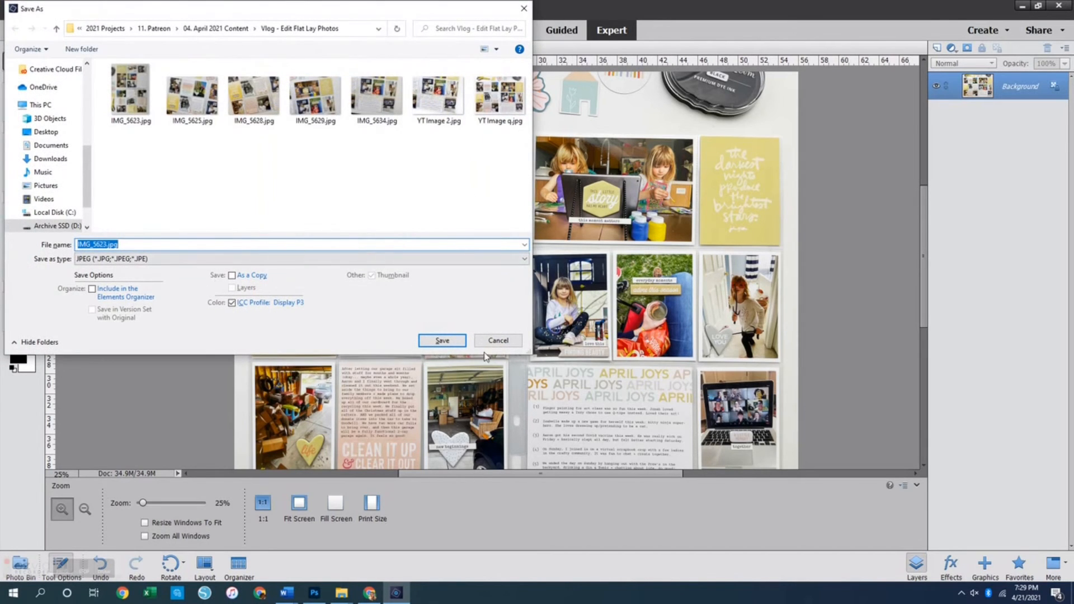
{"action": "left_click", "coordinate": [456, 343]}
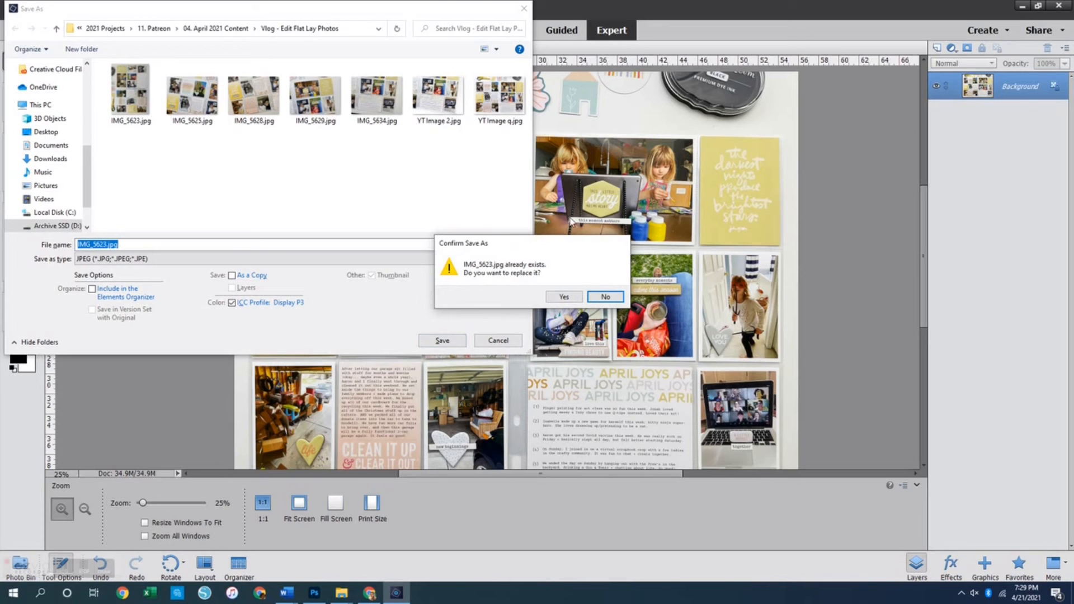
{"action": "left_click", "coordinate": [562, 297]}
{"action": "left_click", "coordinate": [603, 158]}
{"action": "key", "text": "z"}
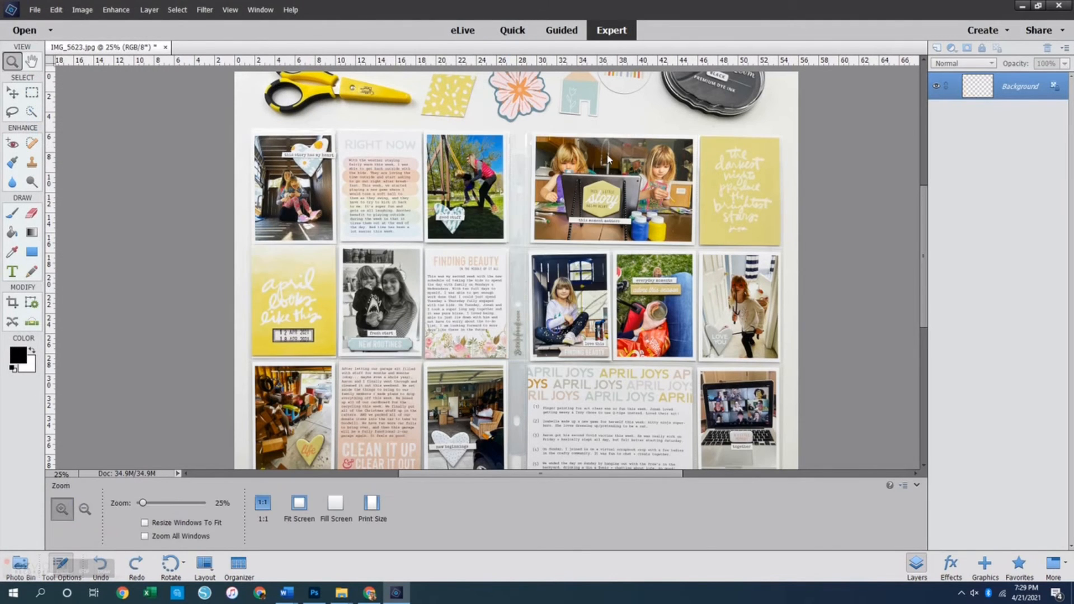
{"action": "left_click", "coordinate": [159, 48]}
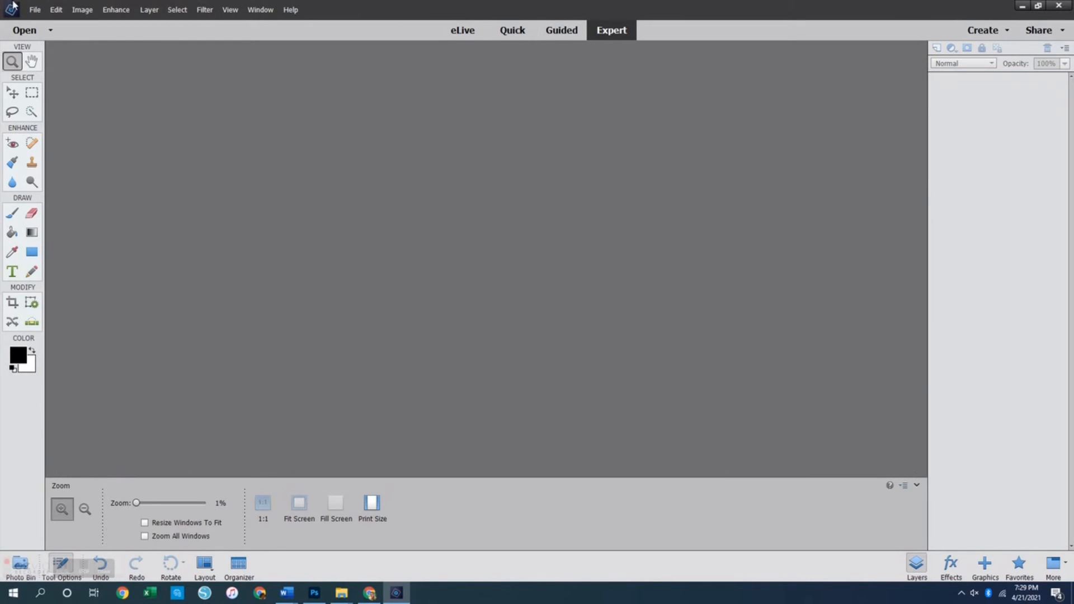
- Open IMG_5623.jpg in Camera Raw
{"action": "left_click", "coordinate": [36, 10]}
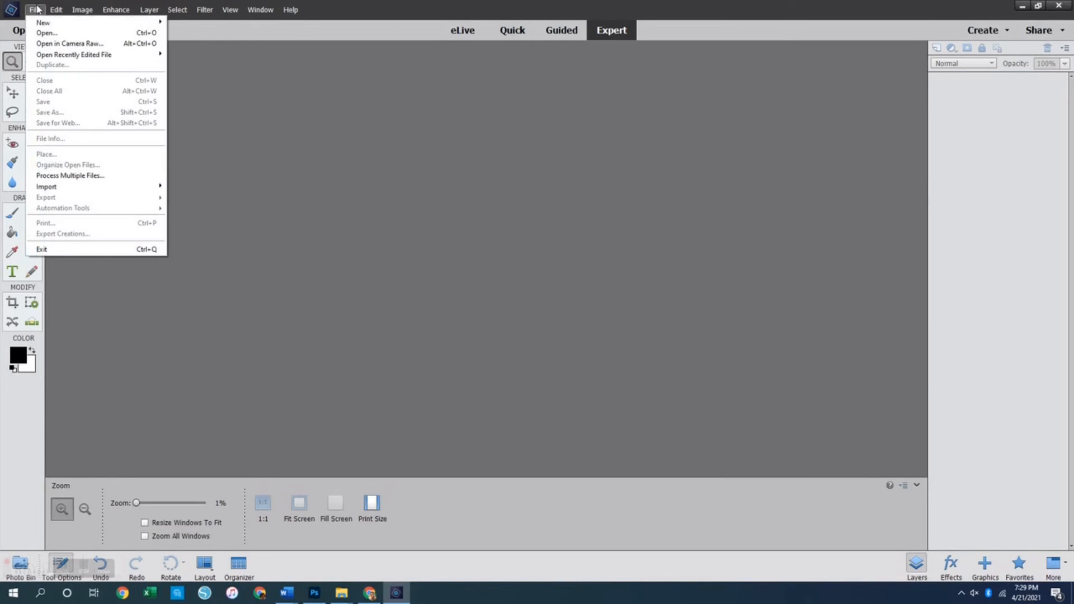
{"action": "left_click", "coordinate": [62, 43]}
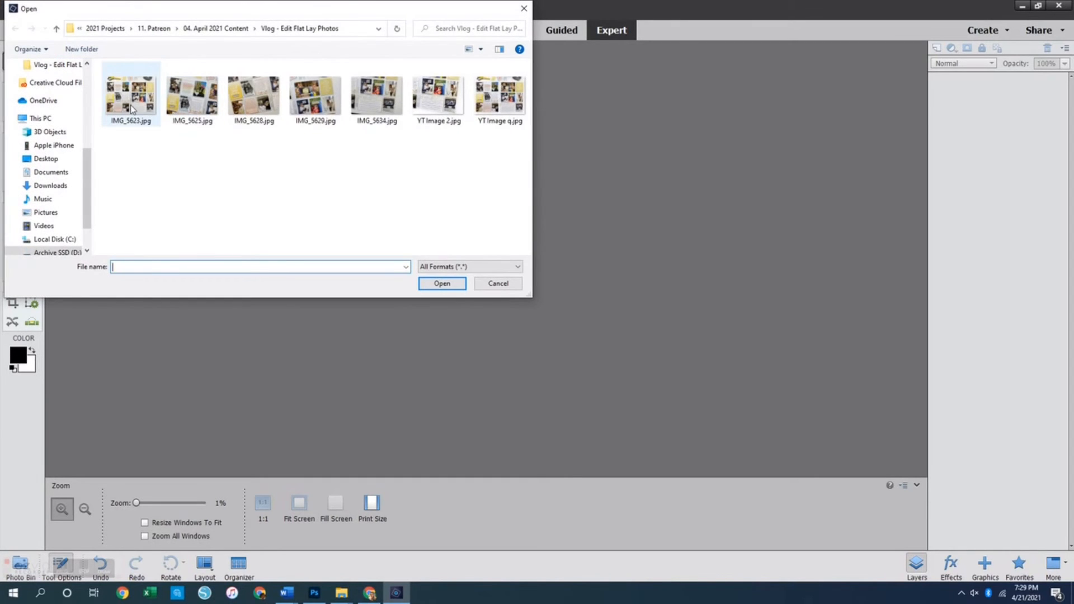
{"action": "double_click", "coordinate": [131, 101]}
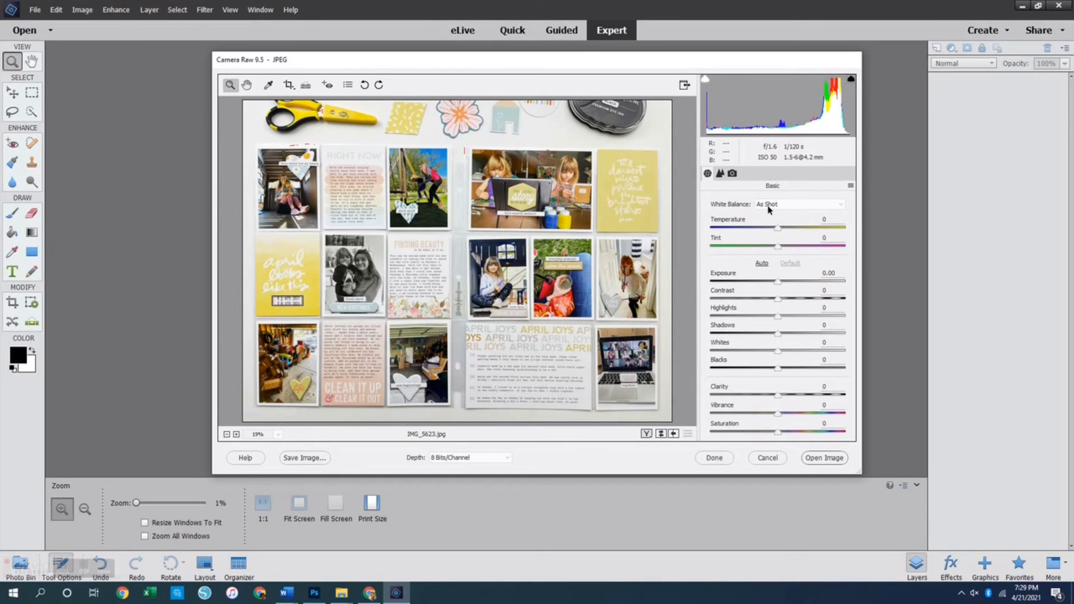
- Correct the white balance by sampling the white background between the blue house die-cut and the ink pad
{"action": "left_click", "coordinate": [269, 86]}
{"action": "left_click", "coordinate": [550, 131]}
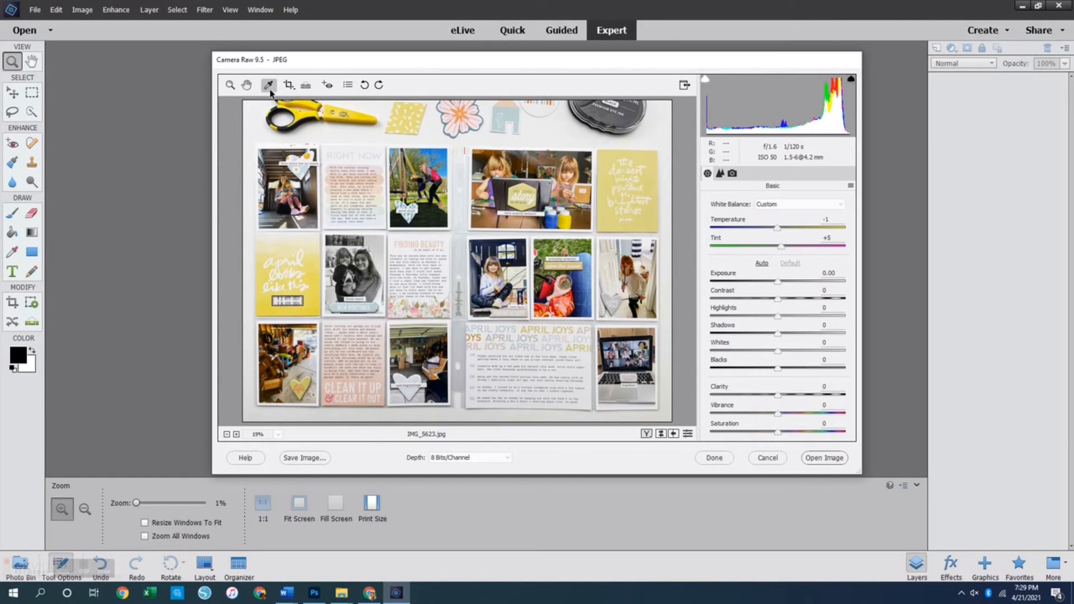
{"action": "left_click", "coordinate": [546, 133]}
- Set clarity to +5 and saturation to +3, and open the adjusted photo in the editor
{"action": "left_click", "coordinate": [827, 386]}
{"action": "type", "text": "5"}
{"action": "key", "text": "Tab"}
{"action": "key", "text": "Tab"}
{"action": "type", "text": "3"}
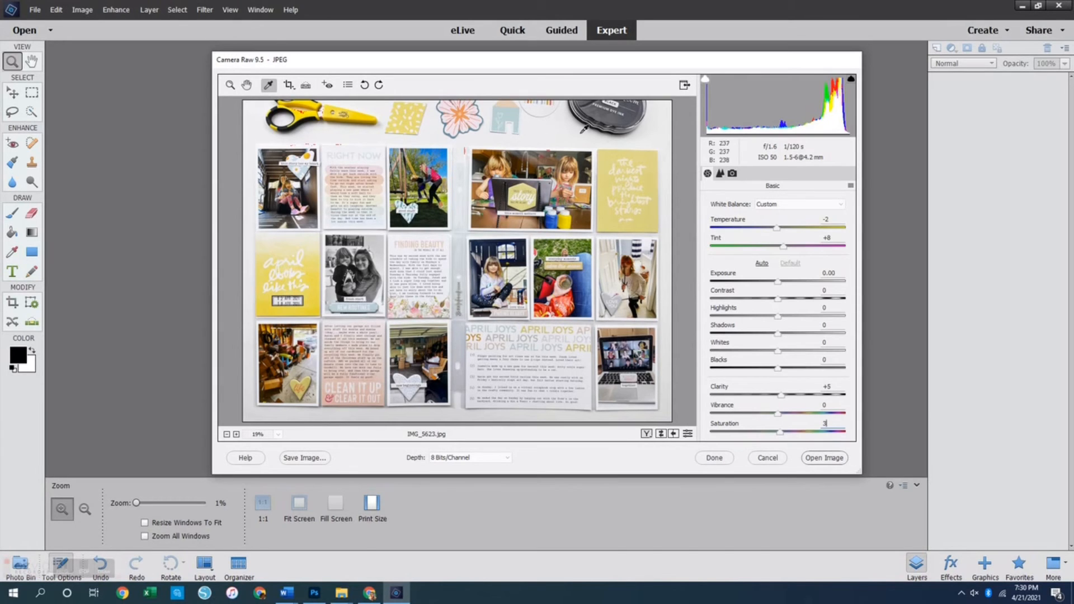
{"action": "left_click", "coordinate": [826, 458]}
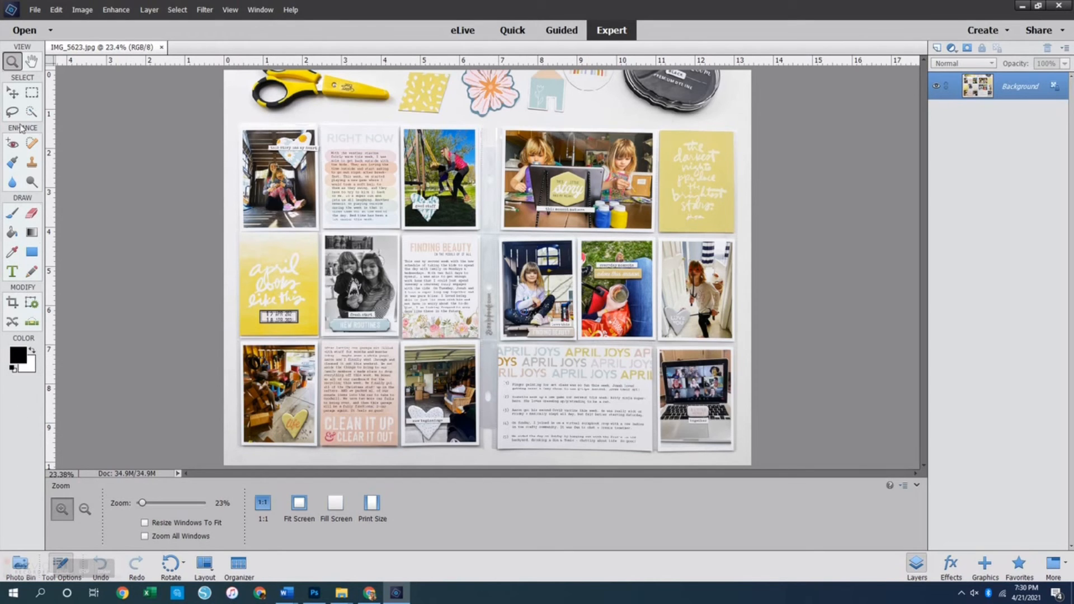
- Dodge the white background along the photo's right, lower and left edges at 70% exposure
{"action": "left_click", "coordinate": [32, 185]}
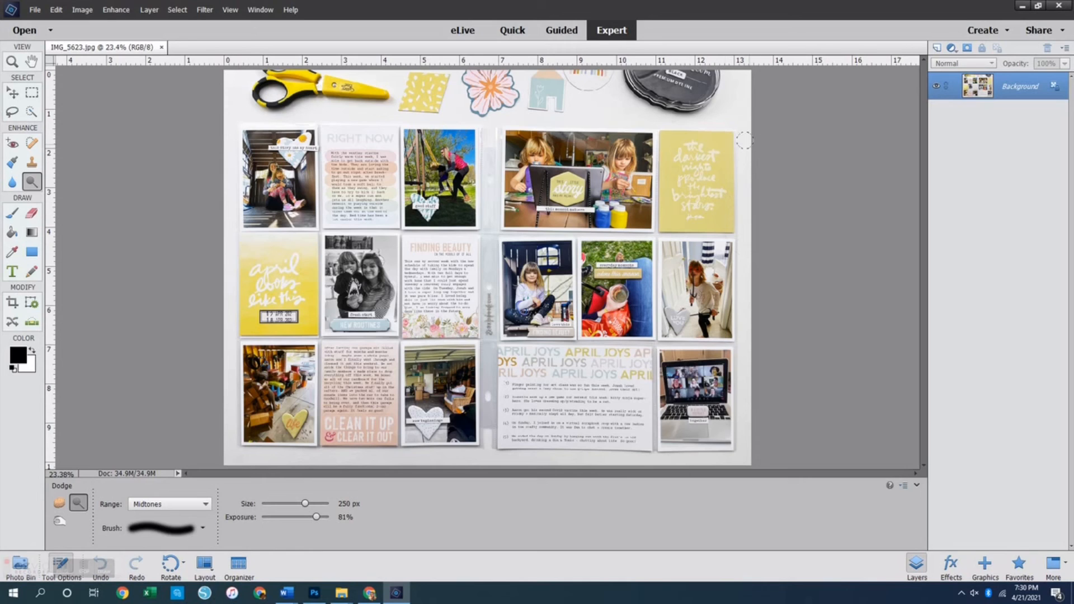
{"action": "left_click", "coordinate": [344, 517]}
{"action": "left_click_drag", "start_coordinate": [361, 517], "coordinate": [292, 520]}
{"action": "type", "text": "70"}
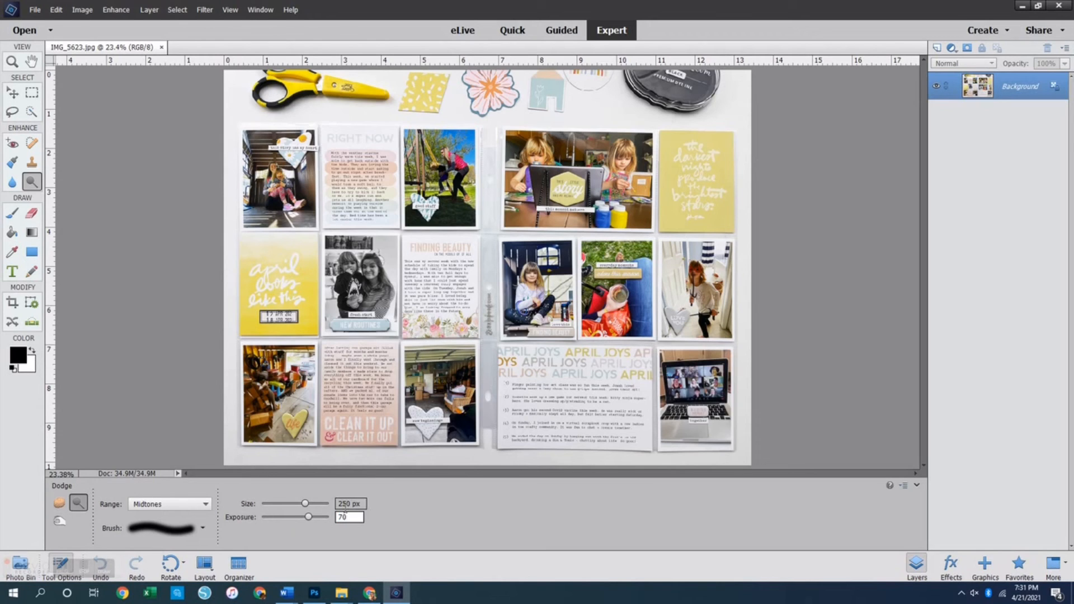
{"action": "key", "text": "Return"}
{"action": "left_click_drag", "start_coordinate": [734, 321], "coordinate": [730, 298]}
{"action": "left_click_drag", "start_coordinate": [745, 444], "coordinate": [748, 359]}
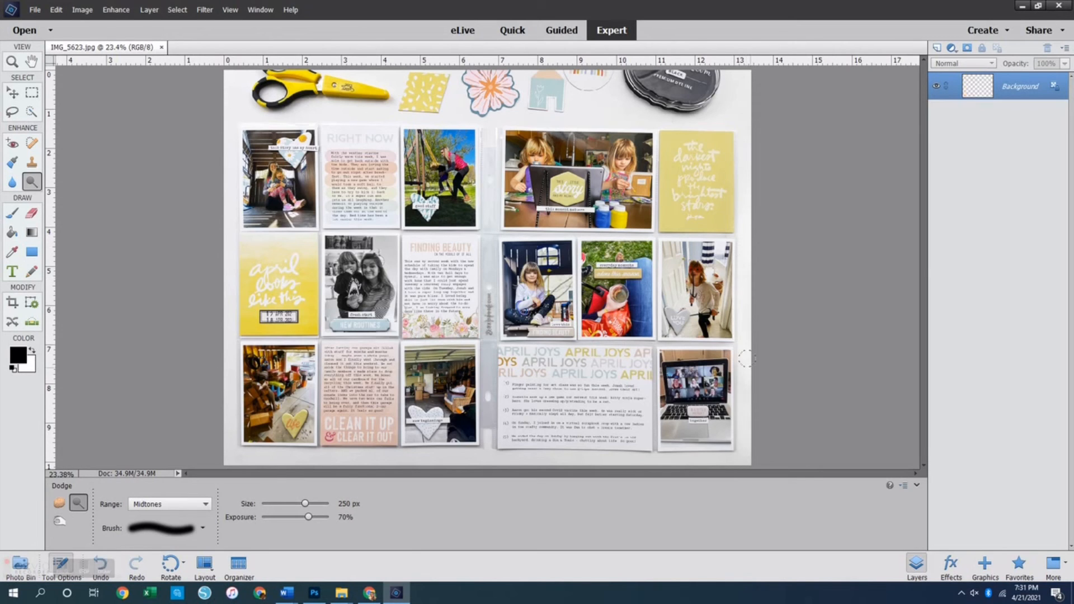
{"action": "mouse_move", "coordinate": [741, 456]}
{"action": "left_mouse_down"}
{"action": "mouse_move", "coordinate": [717, 468]}
{"action": "mouse_move", "coordinate": [230, 460]}
{"action": "left_mouse_up"}
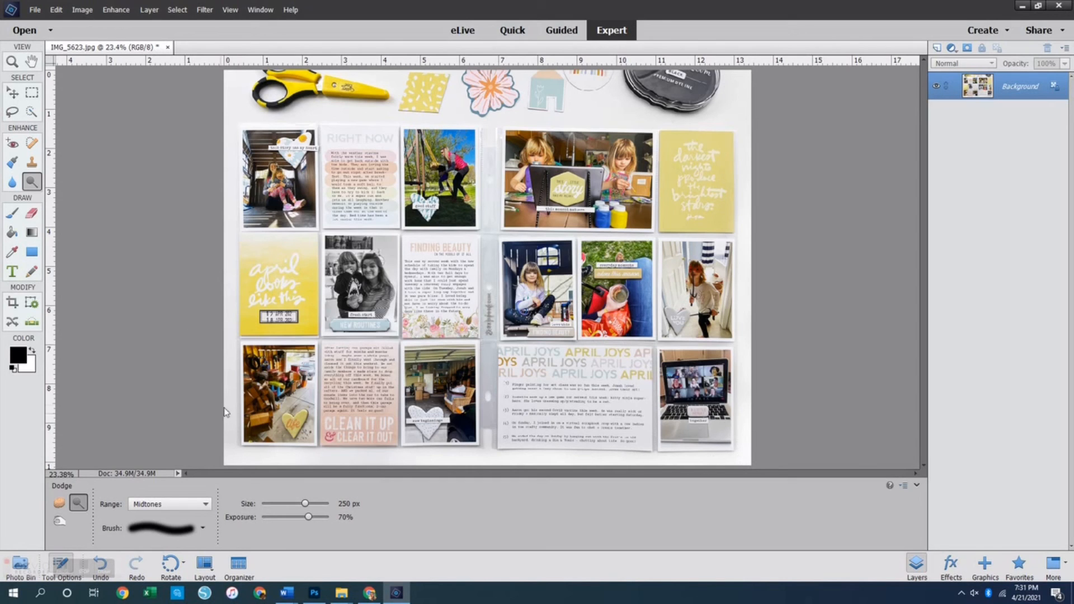
{"action": "left_click_drag", "start_coordinate": [229, 441], "coordinate": [219, 363]}
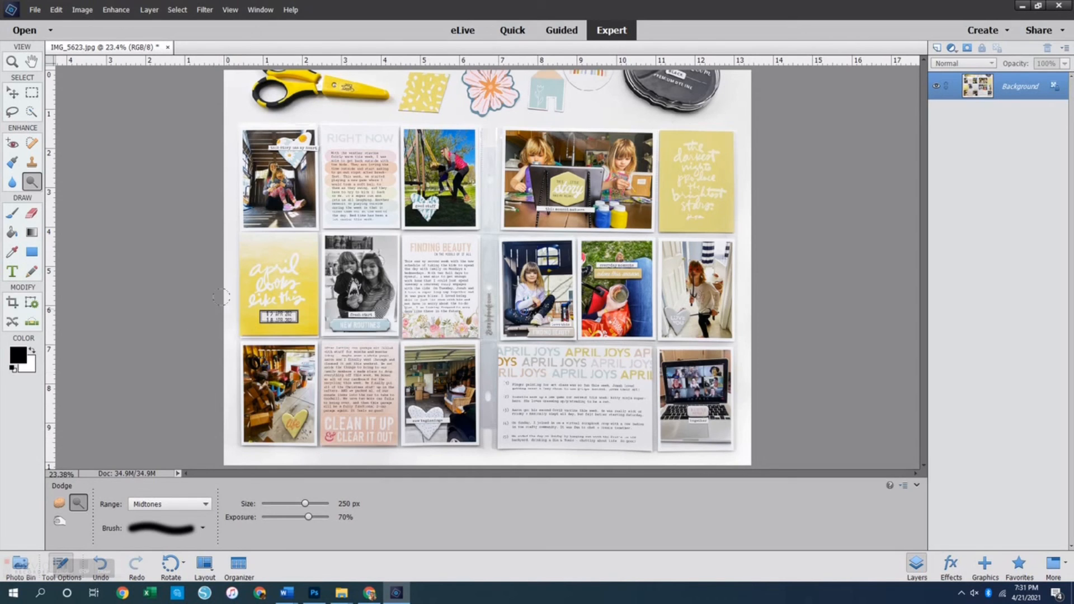
{"action": "mouse_move", "coordinate": [220, 241]}
{"action": "left_mouse_down"}
{"action": "mouse_move", "coordinate": [228, 269]}
{"action": "mouse_move", "coordinate": [225, 163]}
{"action": "mouse_move", "coordinate": [219, 345]}
{"action": "left_mouse_up"}
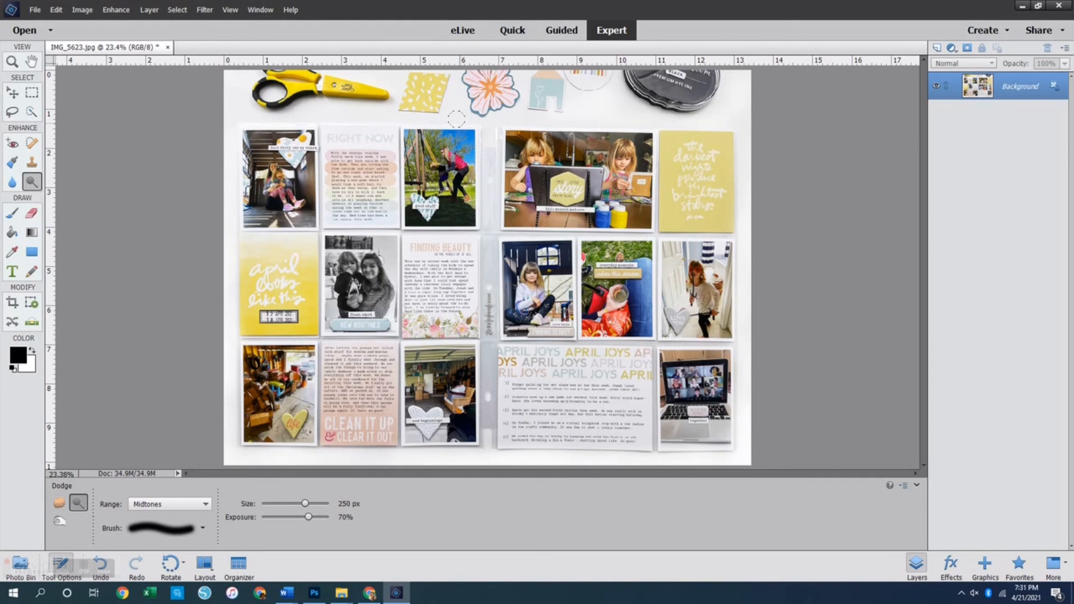
- Dodge the background around the scissors, the strip between the two pages, and the lower-left edges again
{"action": "mouse_move", "coordinate": [350, 108]}
{"action": "left_mouse_down"}
{"action": "mouse_move", "coordinate": [237, 106]}
{"action": "mouse_move", "coordinate": [235, 92]}
{"action": "left_mouse_up"}
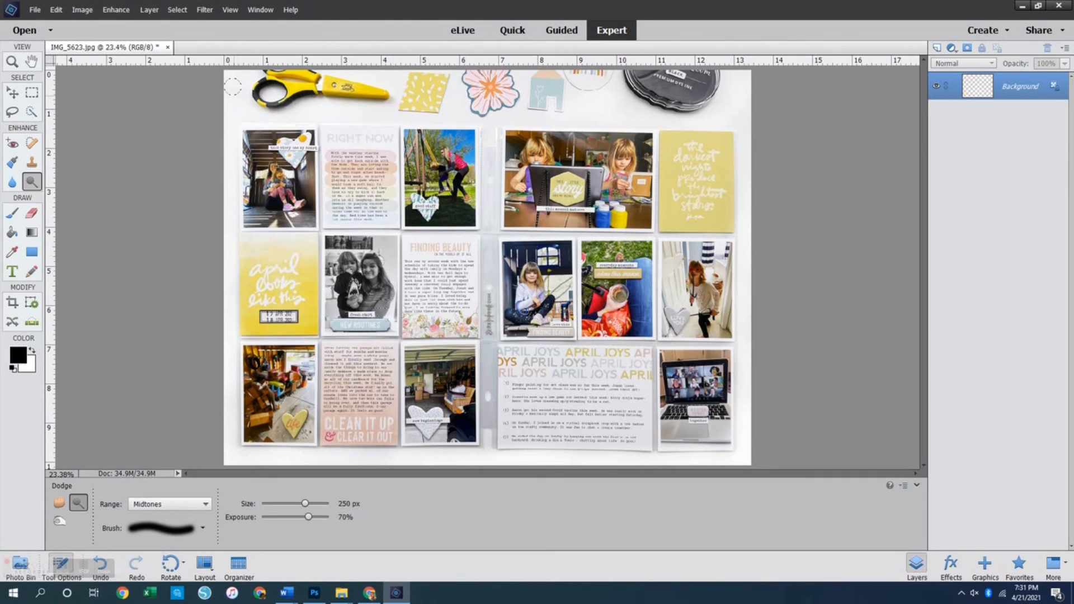
{"action": "mouse_move", "coordinate": [486, 139]}
{"action": "left_mouse_down"}
{"action": "mouse_move", "coordinate": [488, 431]}
{"action": "mouse_move", "coordinate": [489, 328]}
{"action": "left_mouse_up"}
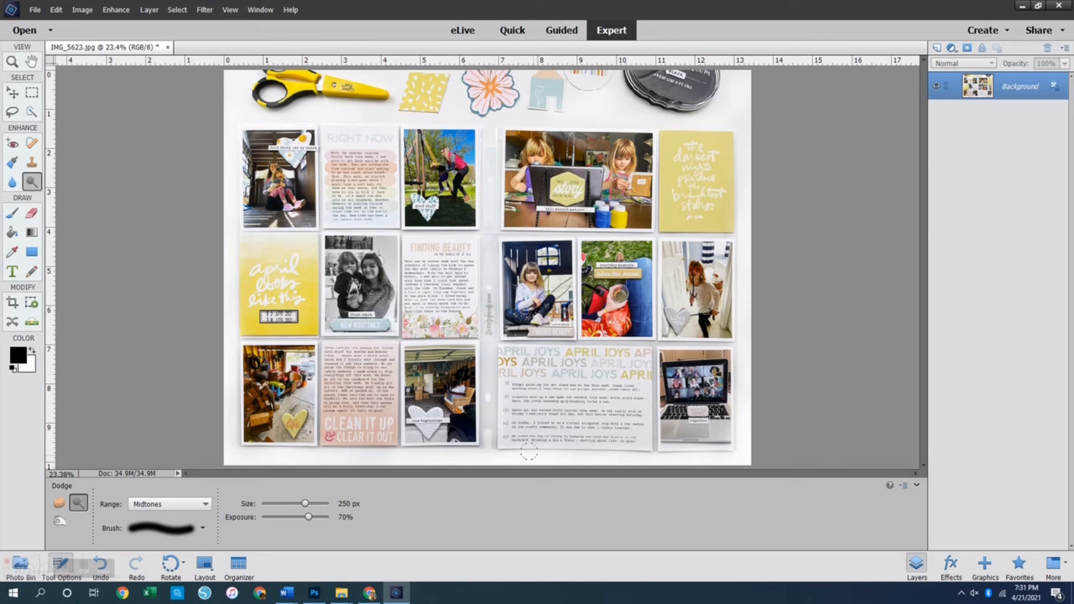
{"action": "mouse_move", "coordinate": [444, 459]}
{"action": "left_mouse_down"}
{"action": "mouse_move", "coordinate": [327, 467]}
{"action": "mouse_move", "coordinate": [263, 454]}
{"action": "mouse_move", "coordinate": [222, 382]}
{"action": "left_mouse_up"}
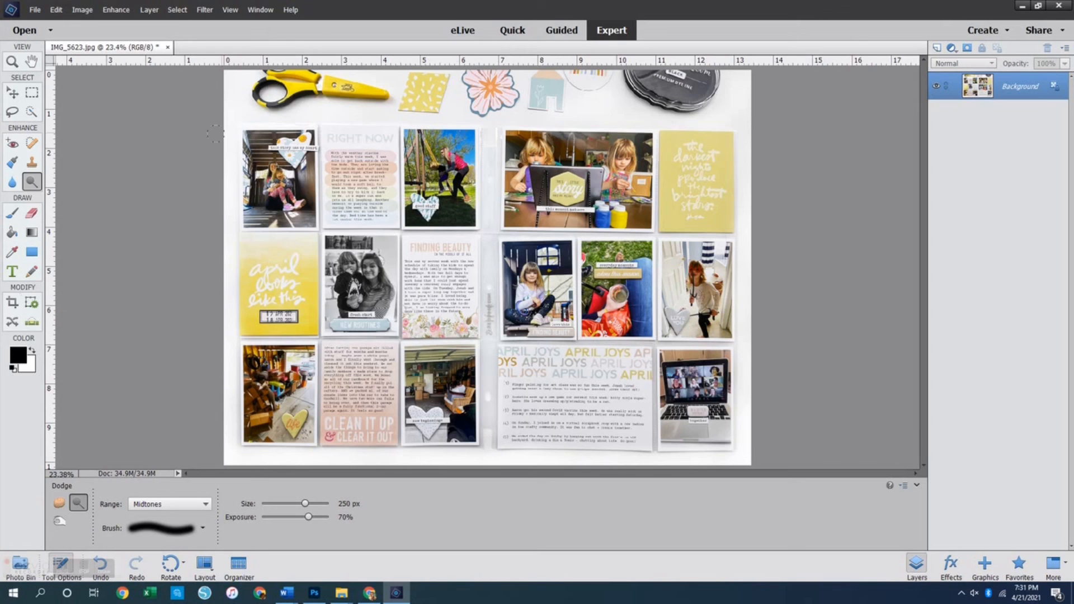
{"action": "mouse_move", "coordinate": [232, 336]}
{"action": "left_mouse_down"}
{"action": "mouse_move", "coordinate": [231, 414]}
{"action": "mouse_move", "coordinate": [225, 452]}
{"action": "left_mouse_up"}
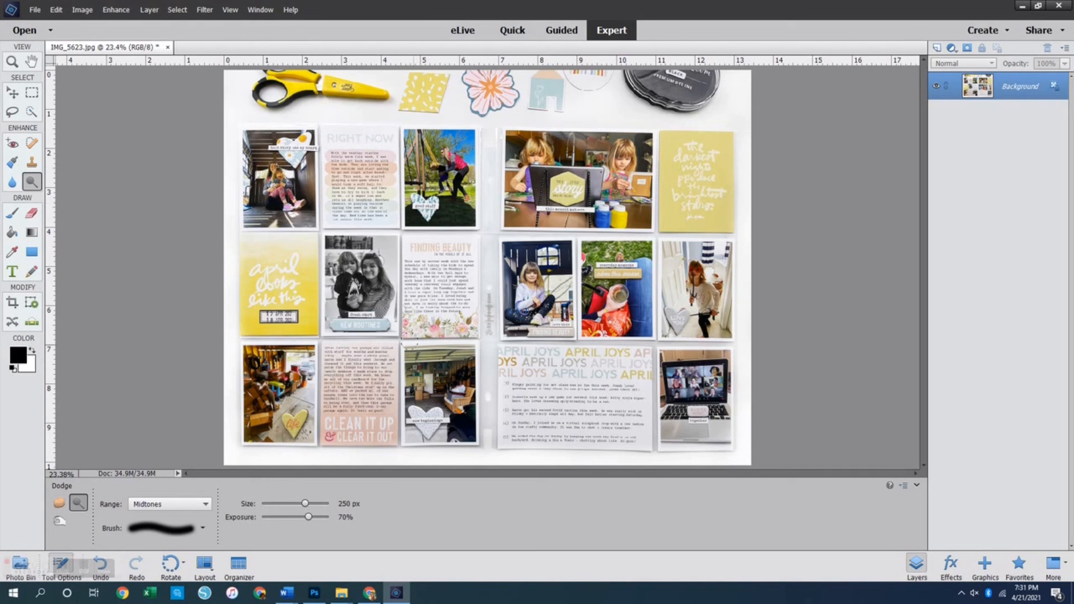
- Save the whitened photo as a new JPEG named YT Image 1a
{"action": "key", "text": "ctrl+shift+s"}
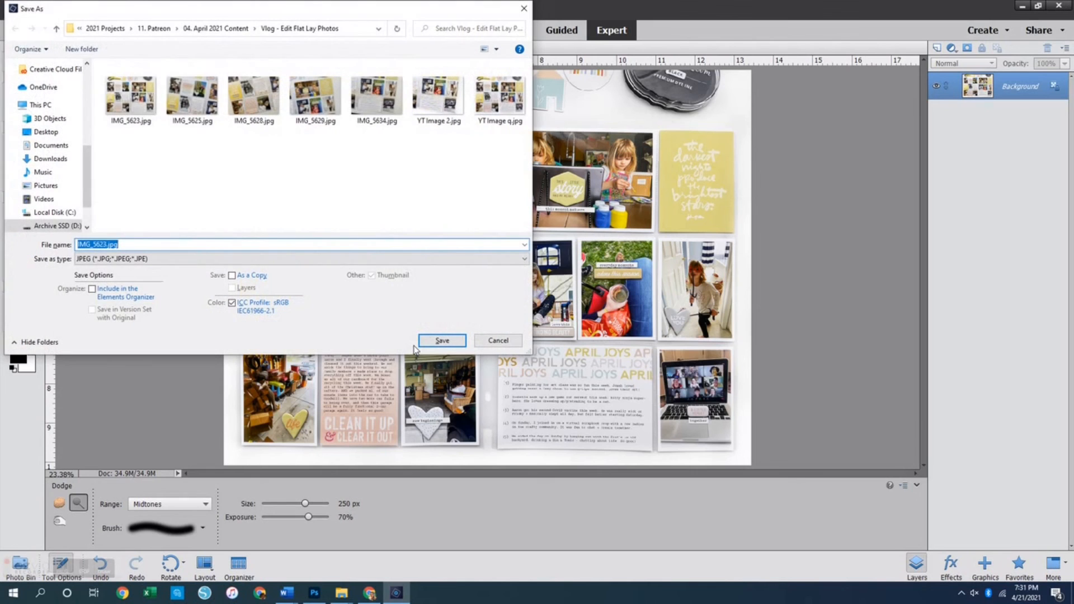
{"action": "type", "text": "YT Image"}
{"action": "key", "text": "Return"}
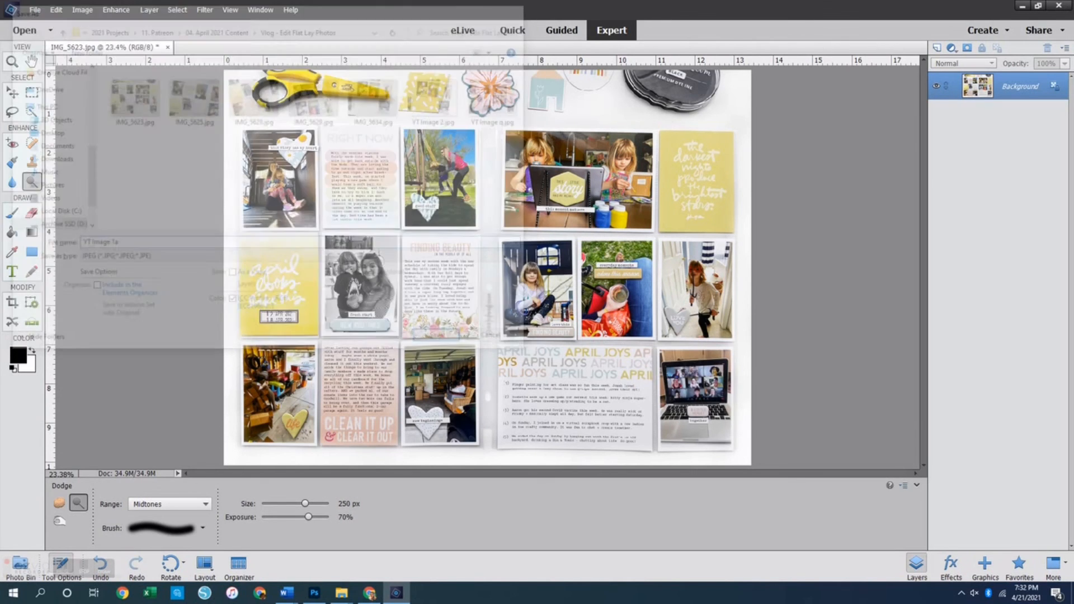
{"action": "key", "text": "Return"}
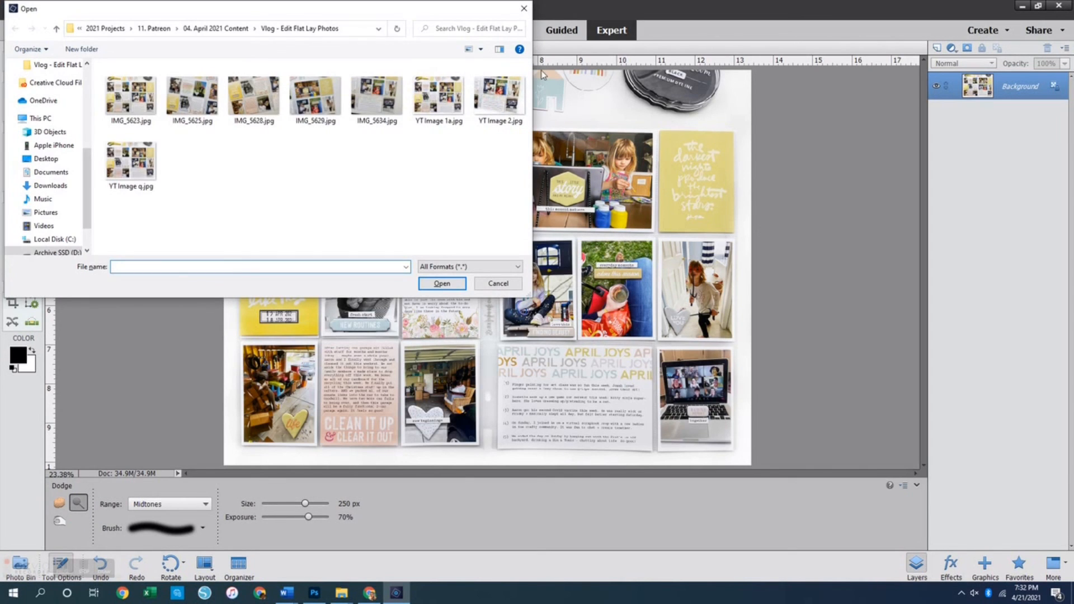
- Open YT Image q.jpg and compare it with YT Image 1a.jpg by switching between them
{"action": "double_click", "coordinate": [133, 163]}
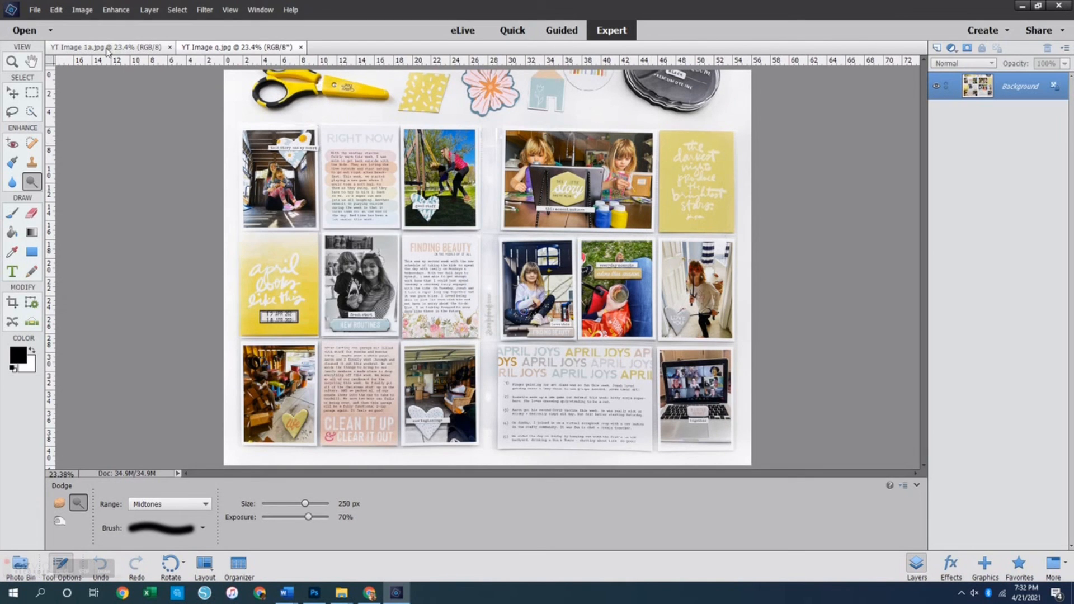
{"action": "left_click", "coordinate": [102, 47]}
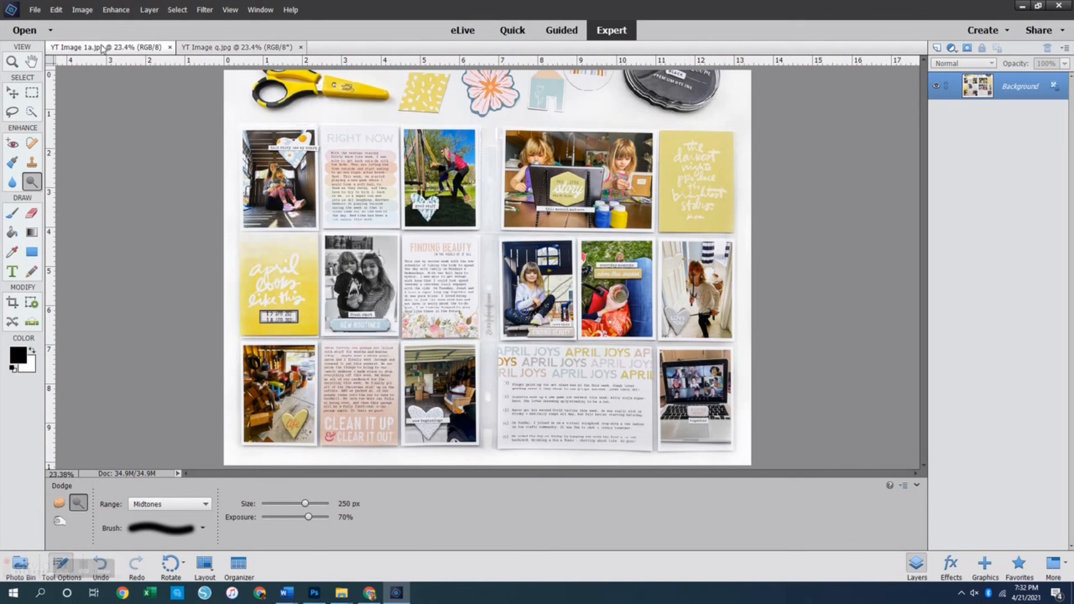
{"action": "left_click", "coordinate": [213, 50]}
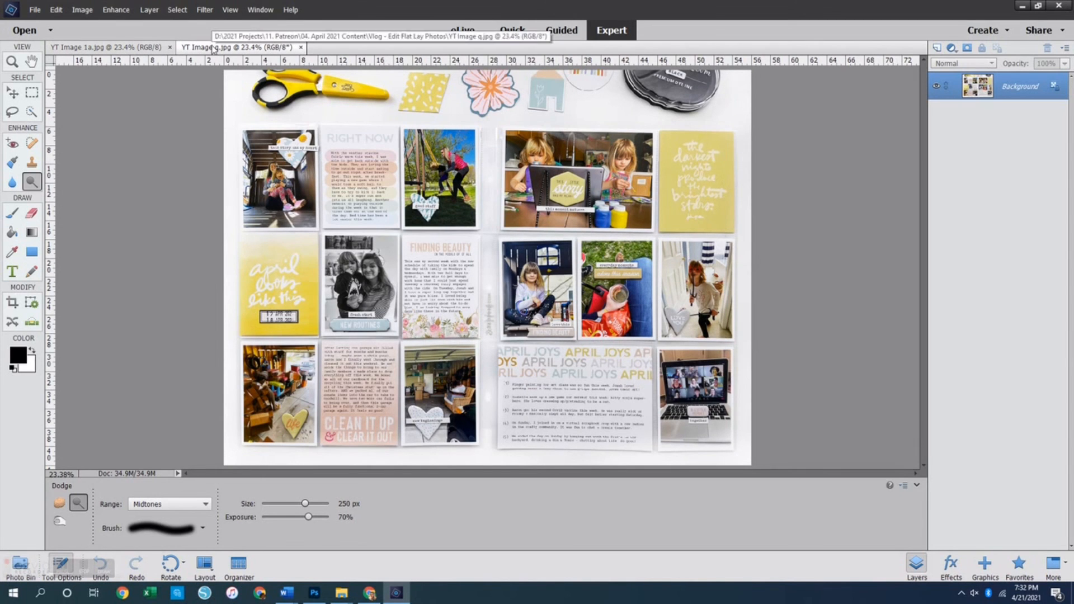
{"action": "left_click", "coordinate": [89, 48]}
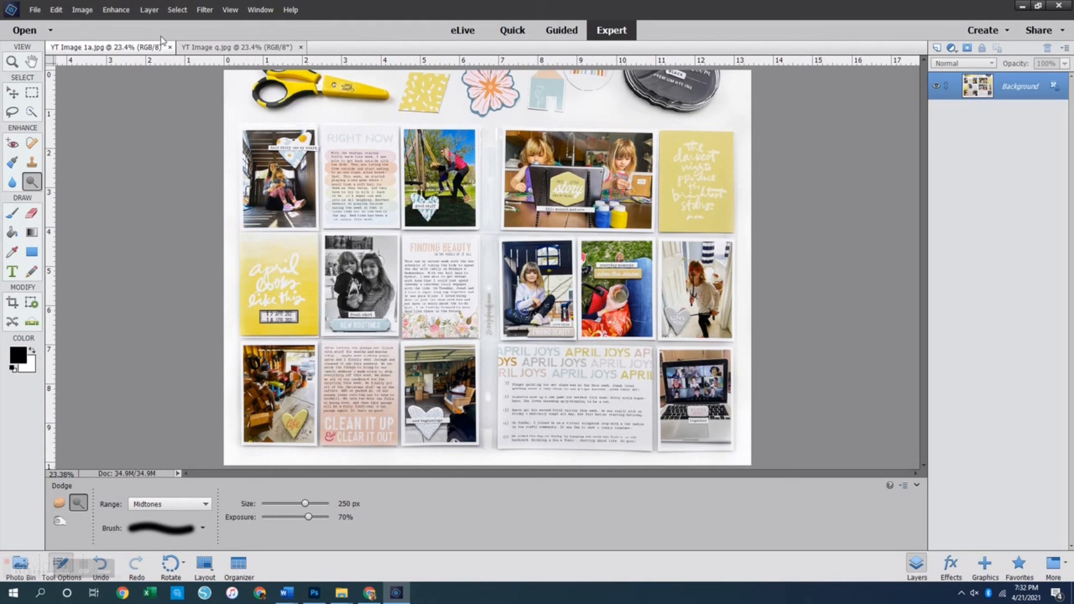
{"action": "left_click", "coordinate": [259, 49]}
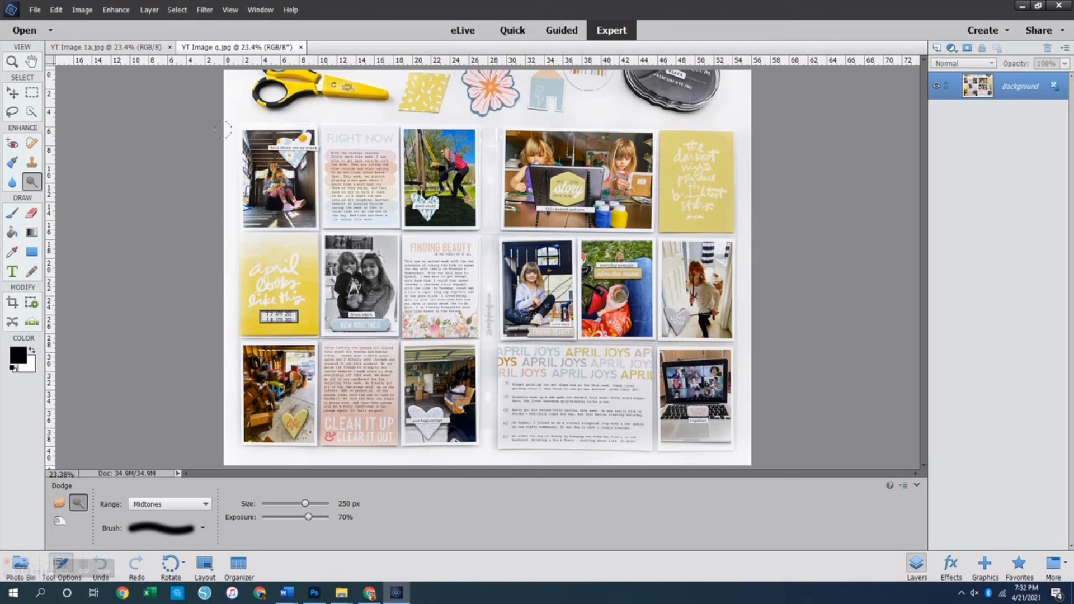
{"action": "left_click", "coordinate": [119, 50]}
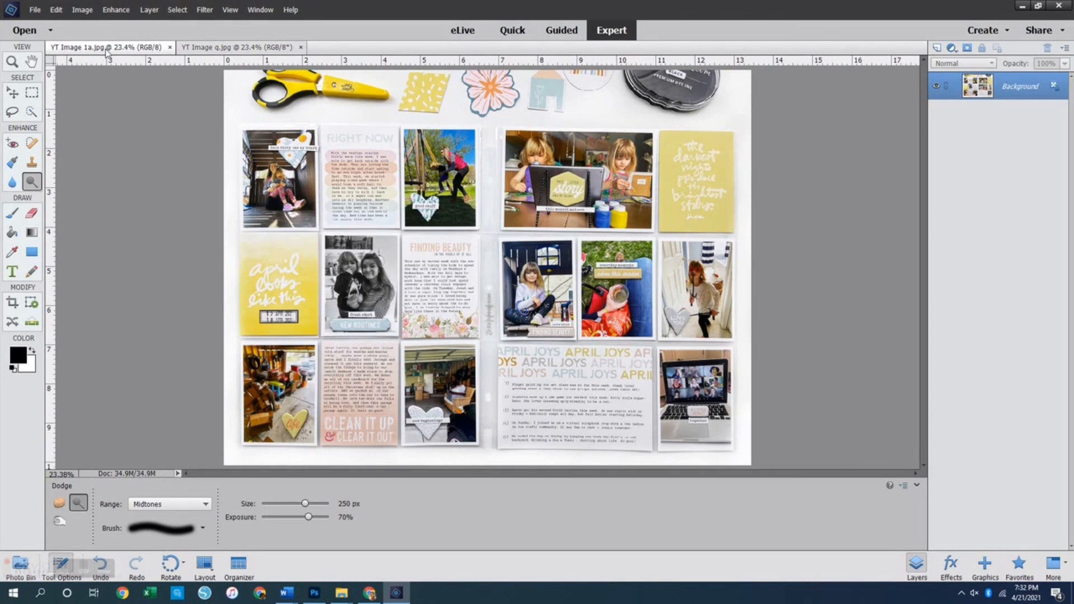
{"action": "left_click", "coordinate": [262, 49]}
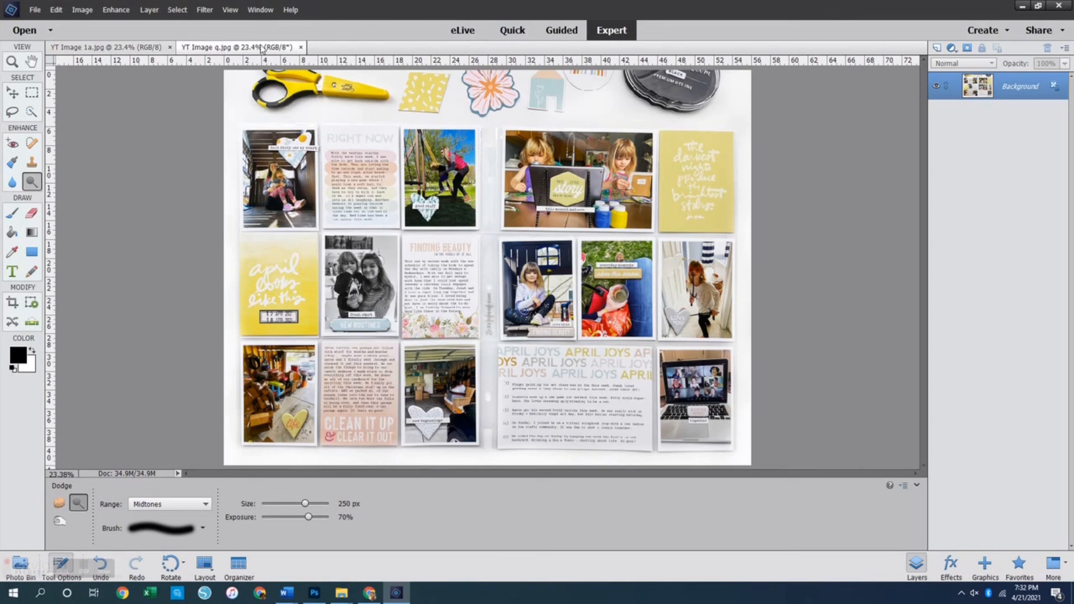